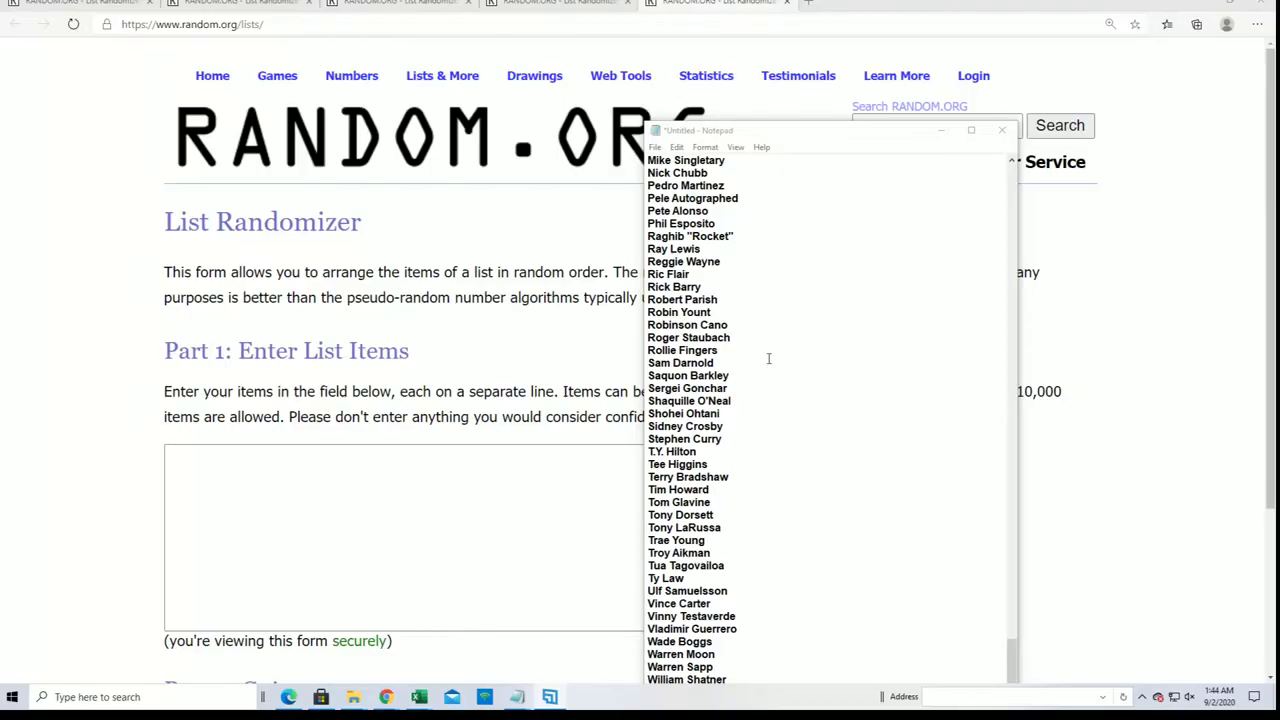
# Stretch the Notepad window taller to show more of the owner names.
pyautogui.scroll(6, 1003, 592)
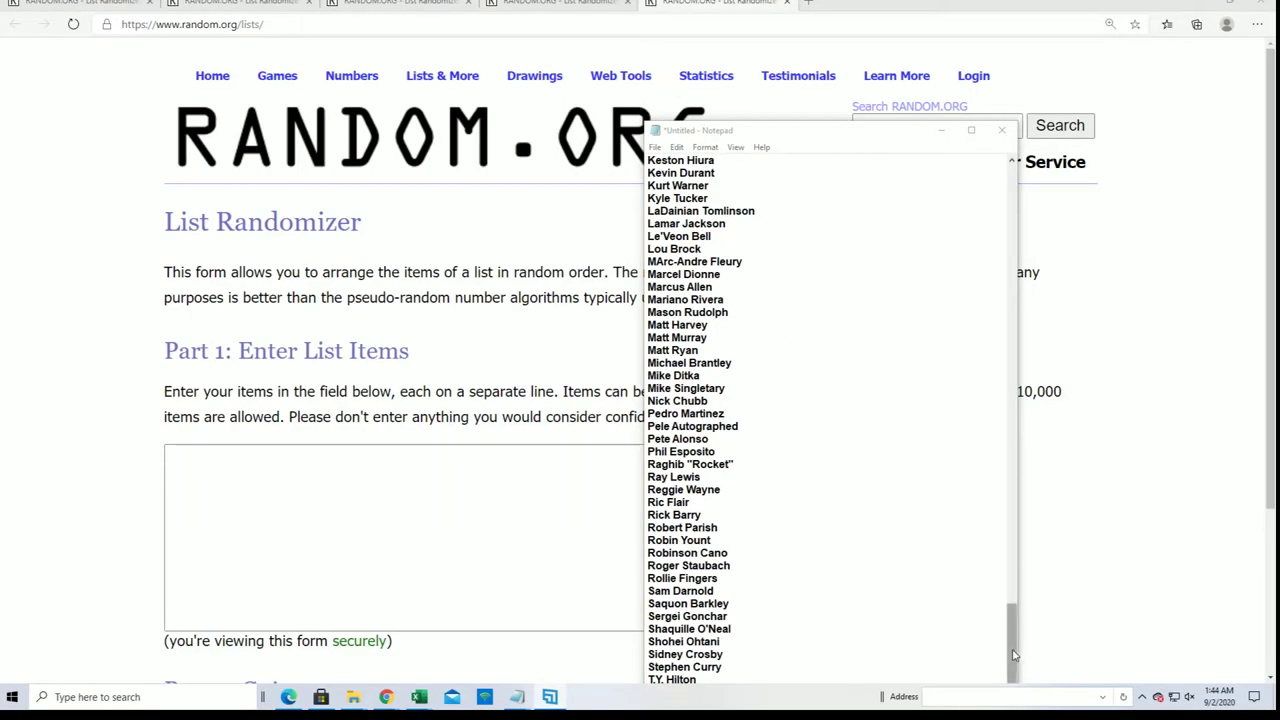
pyautogui.moveTo(1012, 640)
pyautogui.mouseDown()
pyautogui.moveTo(1012, 400)
pyautogui.moveTo(1072, 196)
pyautogui.moveTo(1030, 166)
pyautogui.mouseUp()
pyautogui.moveTo(806, 121); pyautogui.dragTo(816, 18)
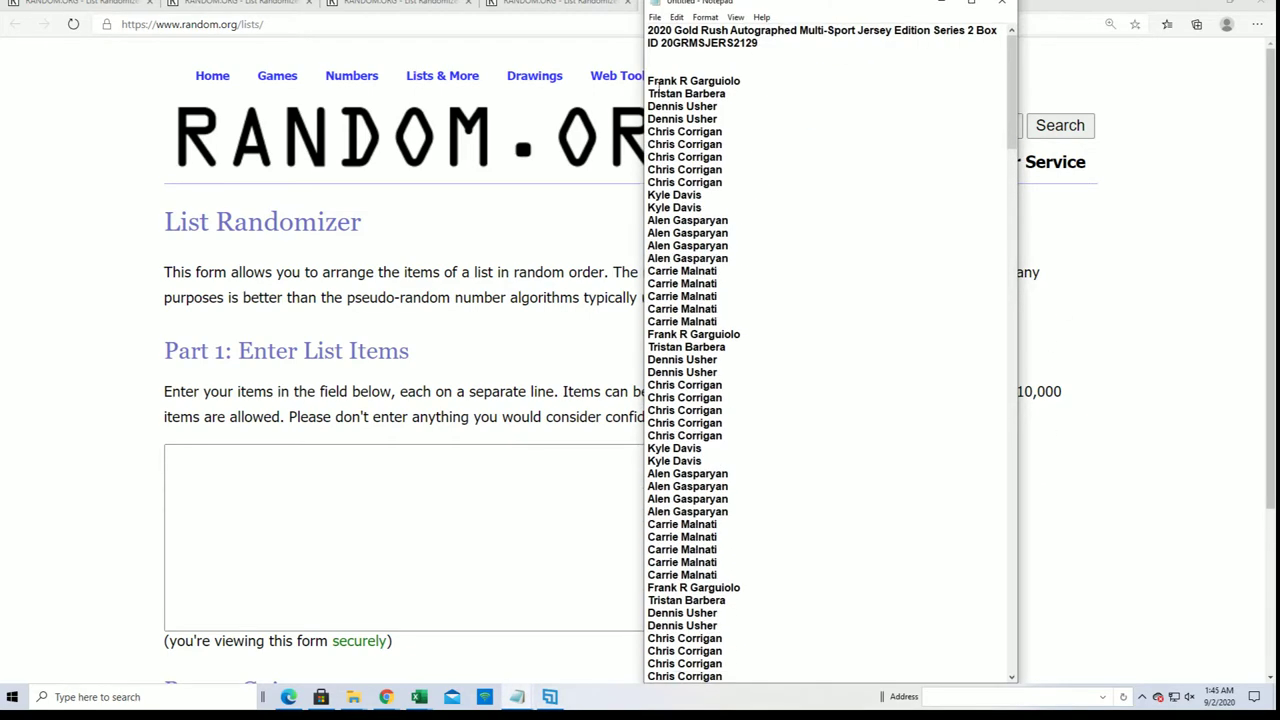
pyautogui.moveTo(648, 81)
pyautogui.mouseDown()
pyautogui.moveTo(700, 137)
pyautogui.moveTo(680, 690)
pyautogui.moveTo(650, 677)
pyautogui.moveTo(677, 534)
pyautogui.moveTo(700, 676)
pyautogui.moveTo(720, 486)
pyautogui.mouseUp()
pyautogui.rightClick(682, 452)
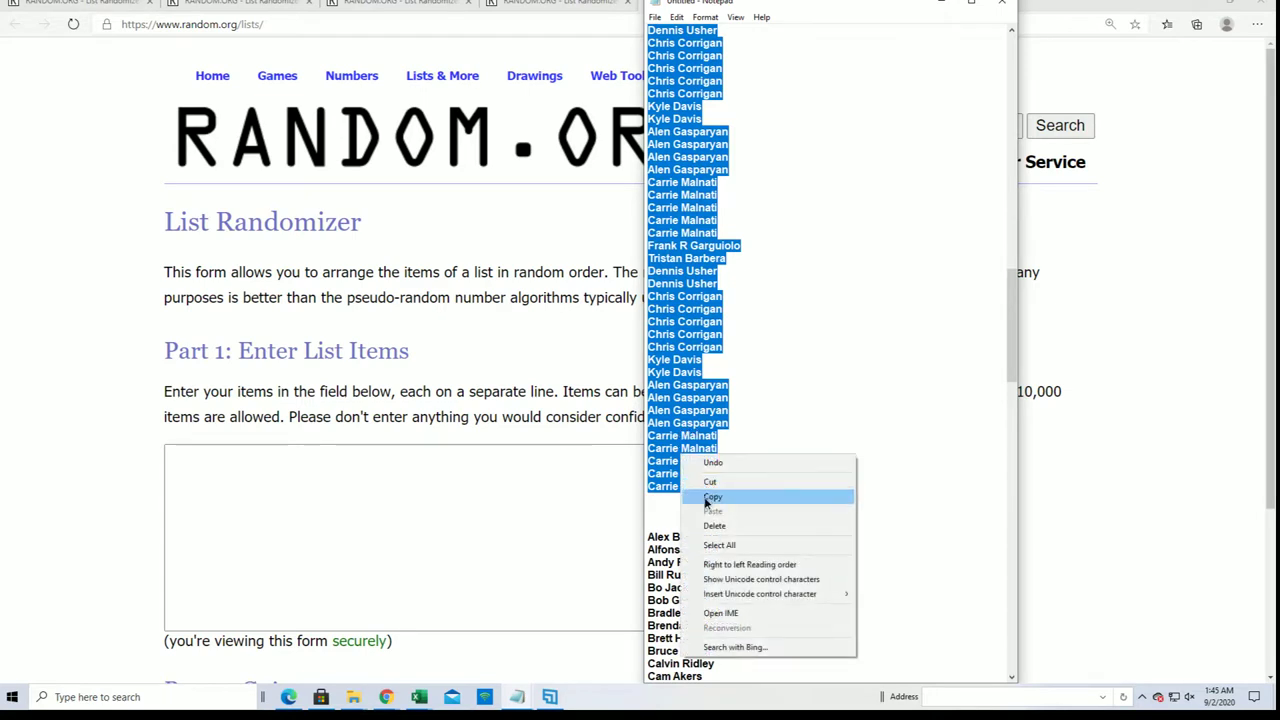
pyautogui.click(700, 497)
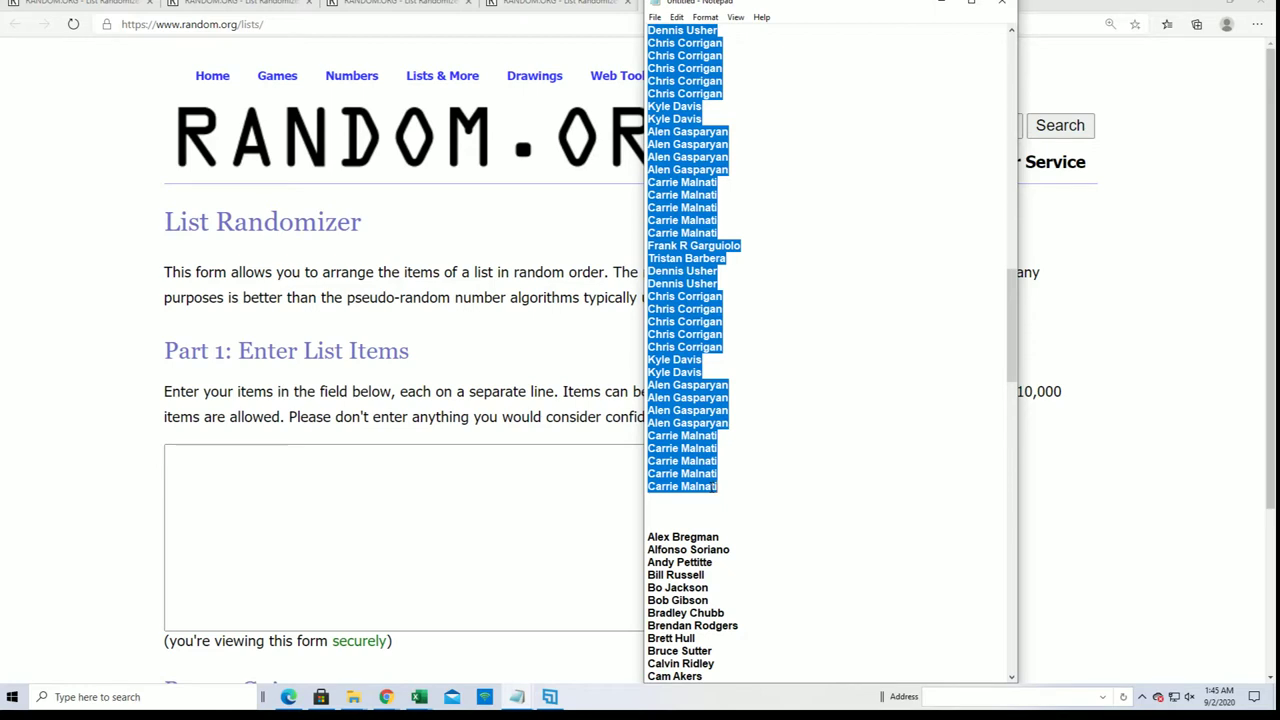
pyautogui.rightClick(656, 253)
pyautogui.click(700, 298)
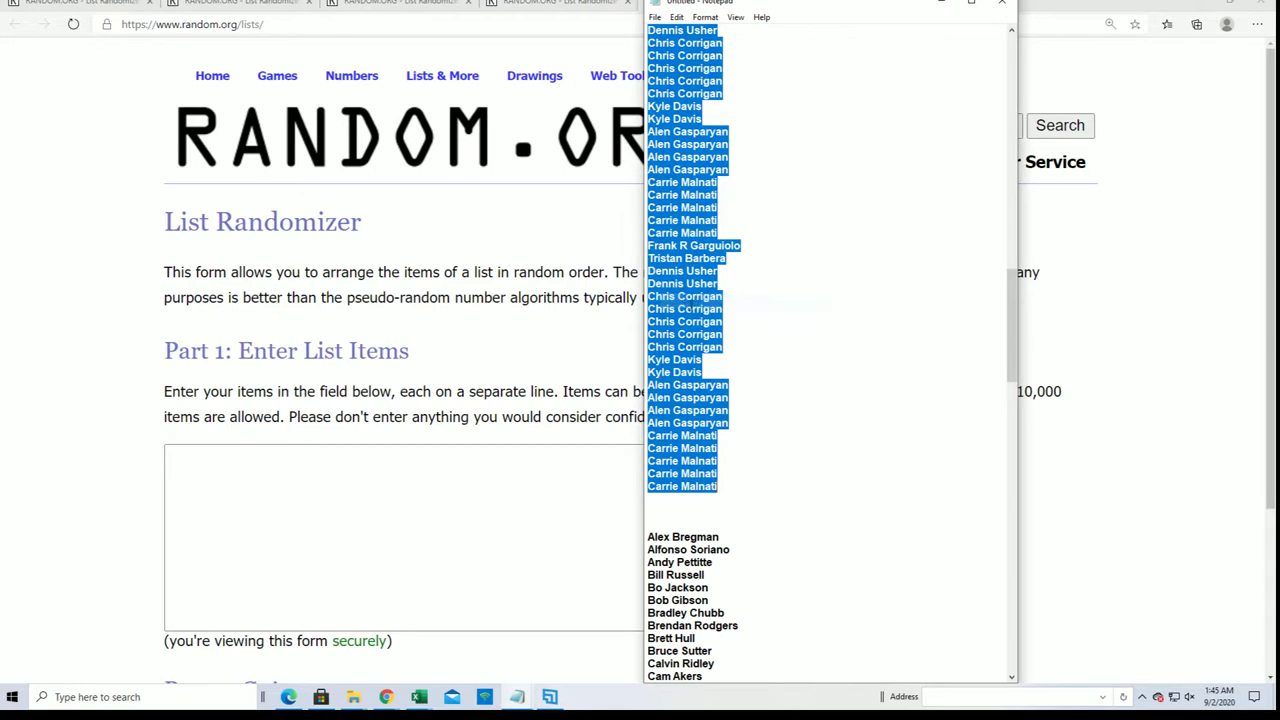
# Paste the 140 owner names into the List Randomizer entry box.
pyautogui.click(234, 539)
pyautogui.rightClick(251, 543)
pyautogui.click(289, 300)
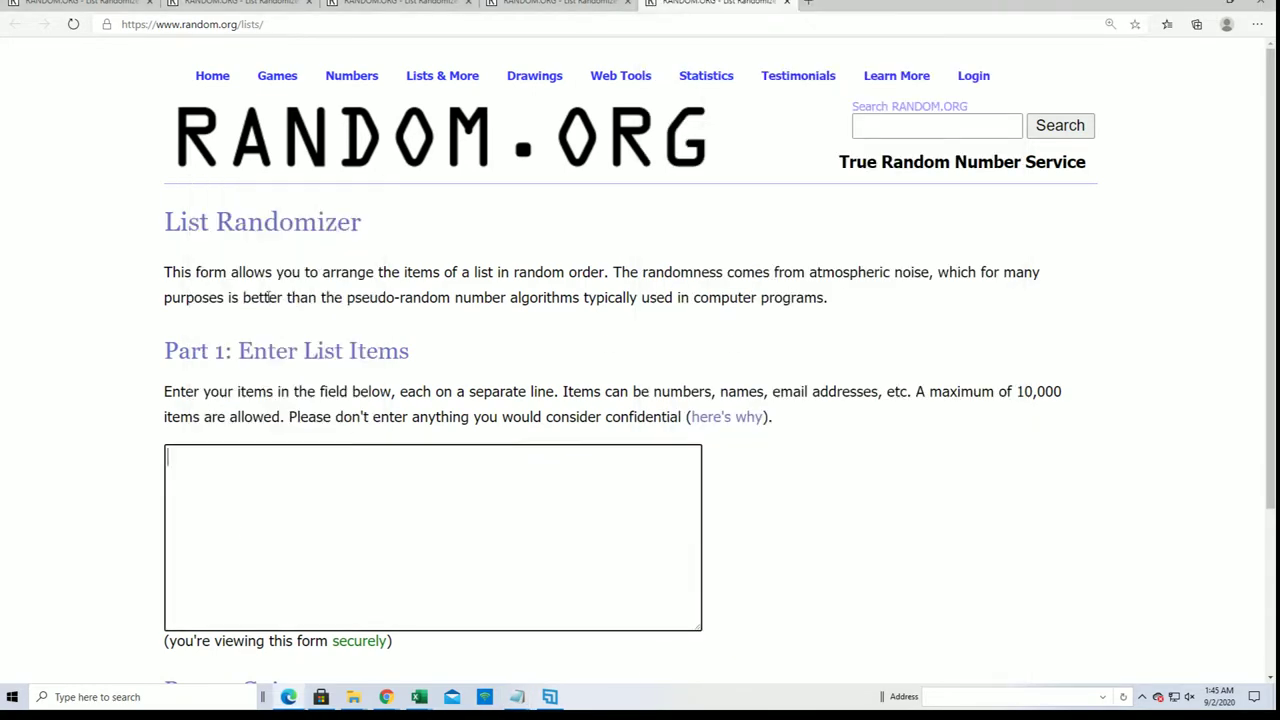
pyautogui.scroll(-3, 754, 471)
# Randomize the owner list, then reshuffle it until it has been randomized seven times.
pyautogui.click(213, 538)
pyautogui.scroll(-20, 1149, 371)
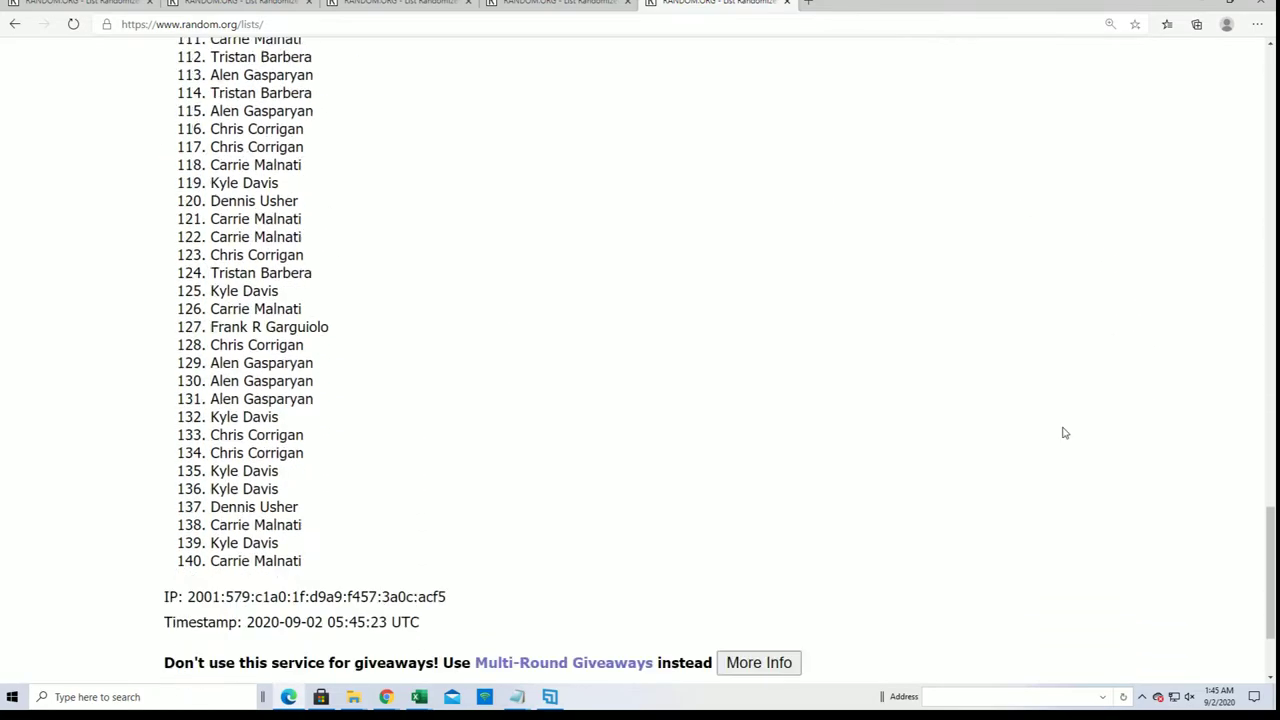
pyautogui.scroll(-1, 982, 449)
pyautogui.click(193, 540)
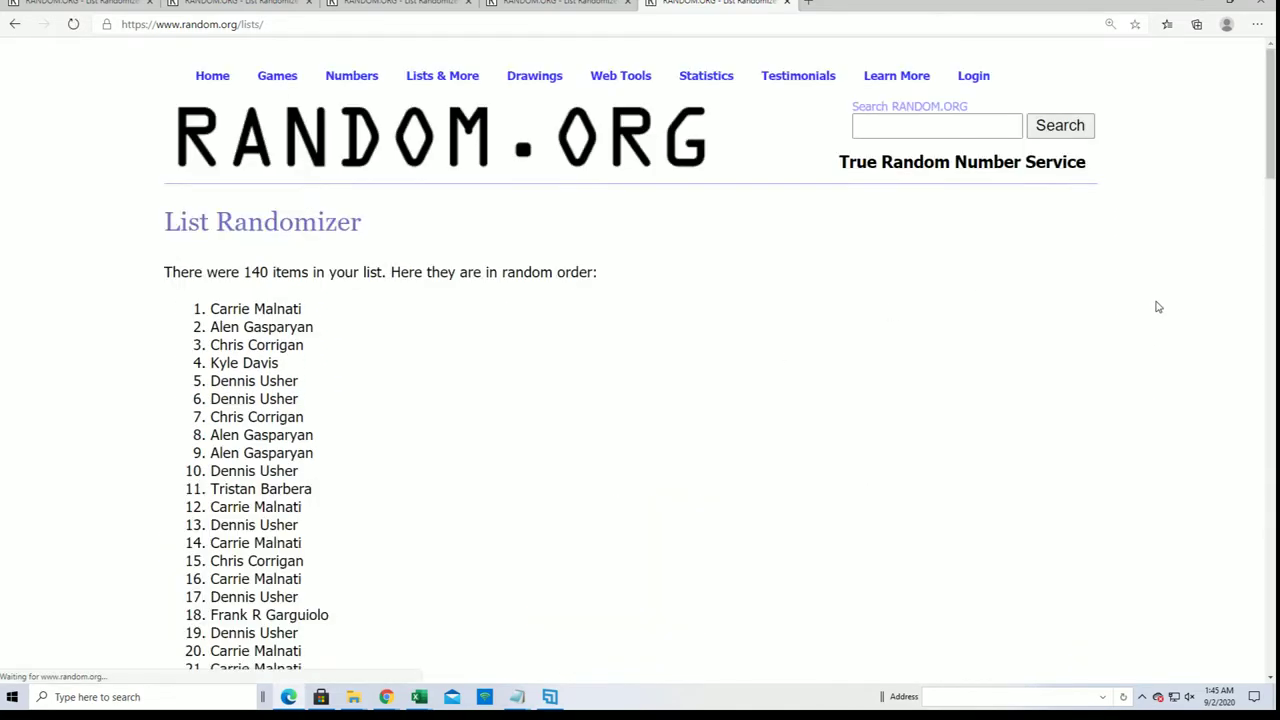
pyautogui.scroll(-20, 1164, 327)
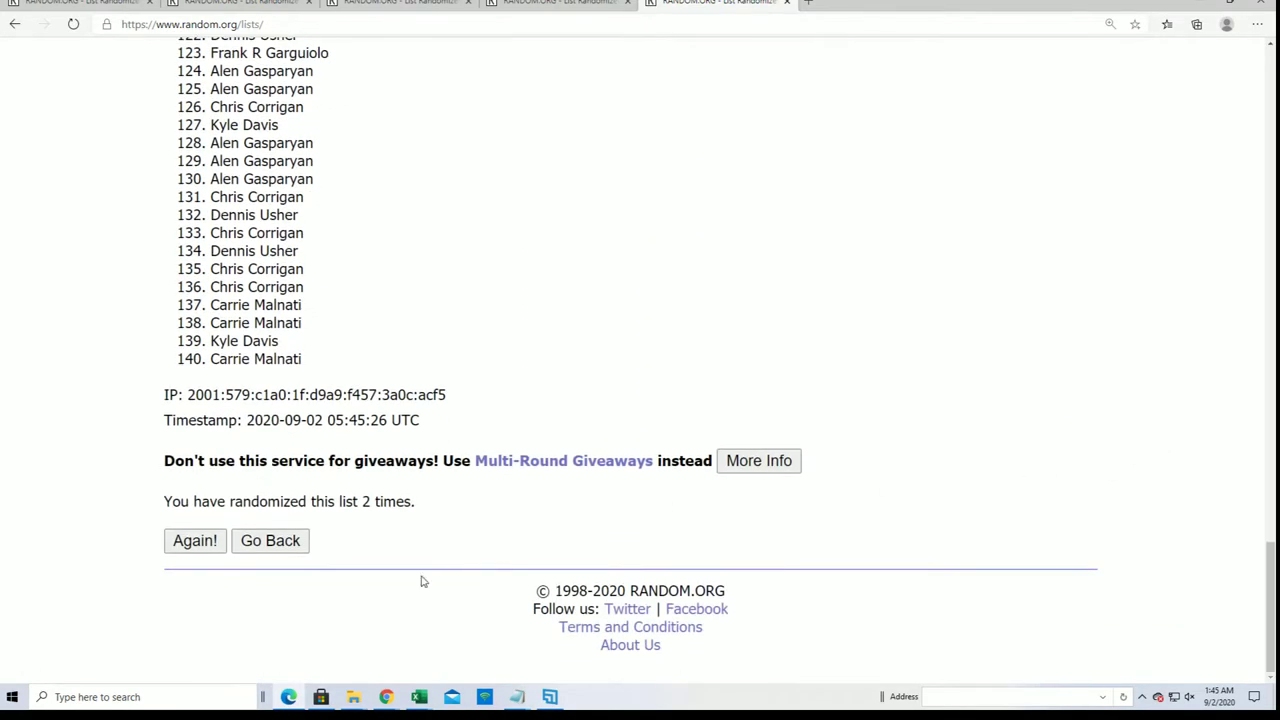
pyautogui.click(180, 545)
pyautogui.scroll(-12, 658, 522)
pyautogui.scroll(-12, 658, 522)
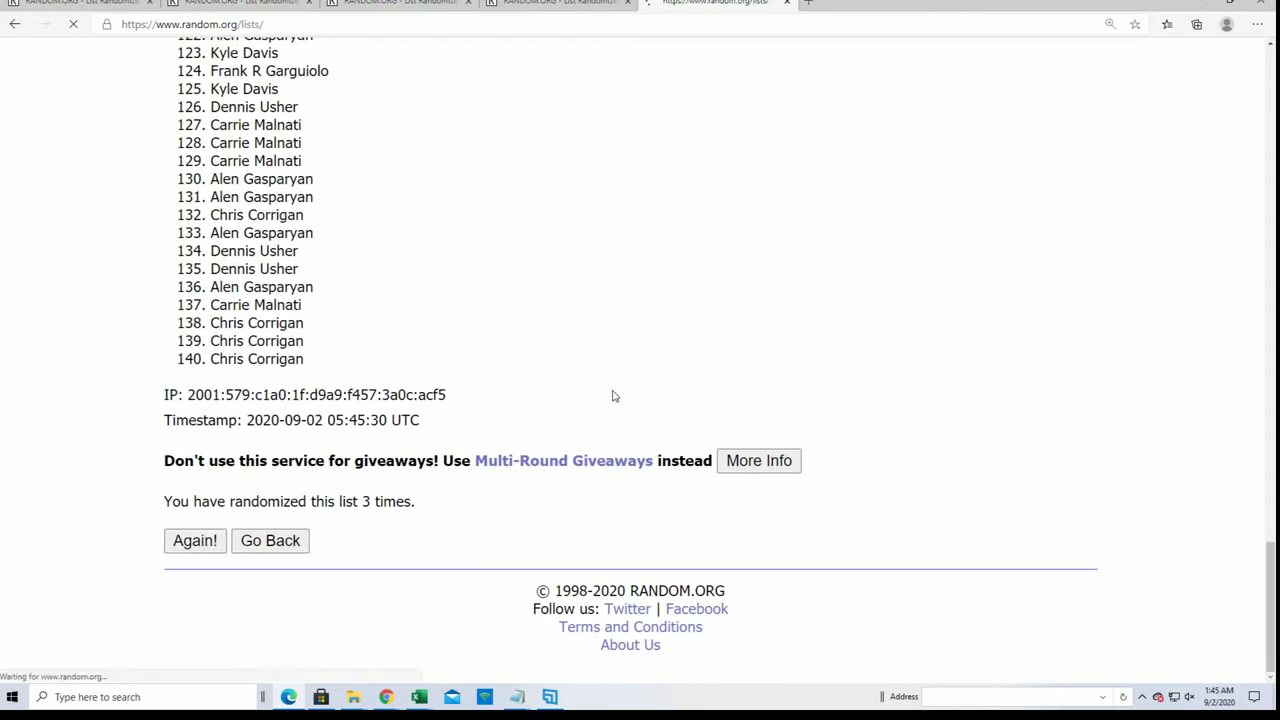
pyautogui.click(186, 540)
pyautogui.scroll(-20, 612, 398)
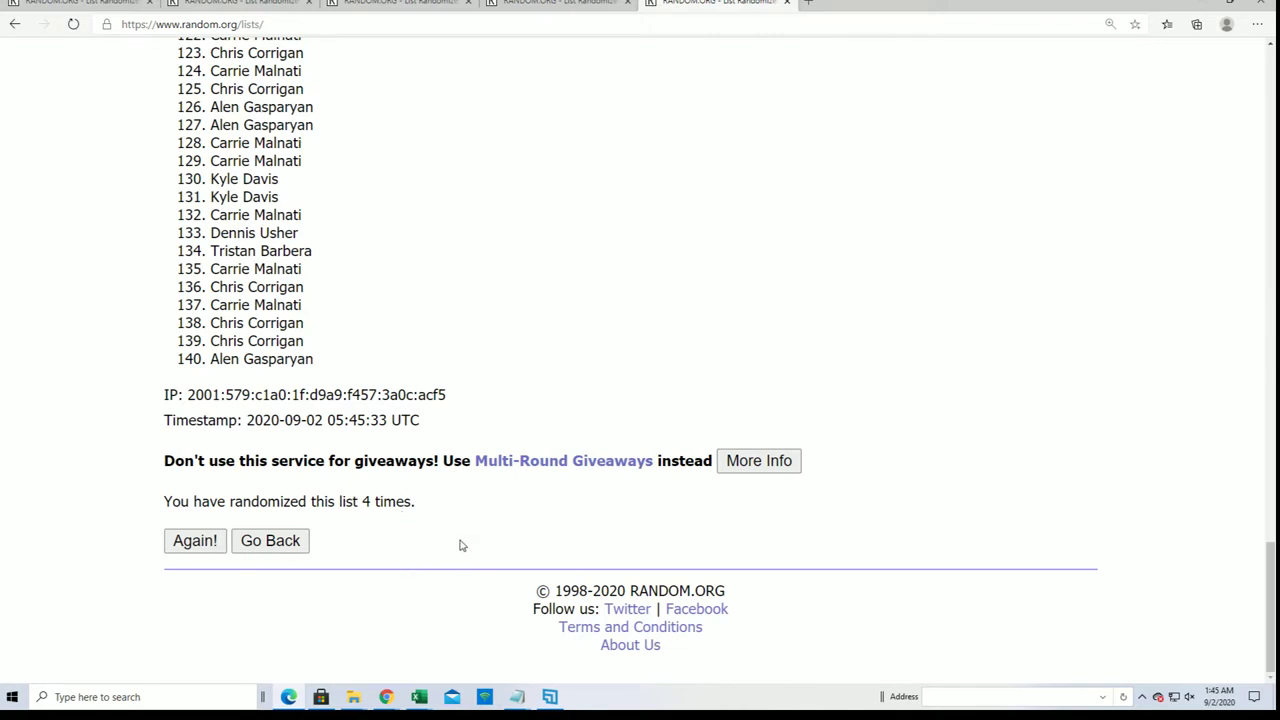
pyautogui.click(195, 540)
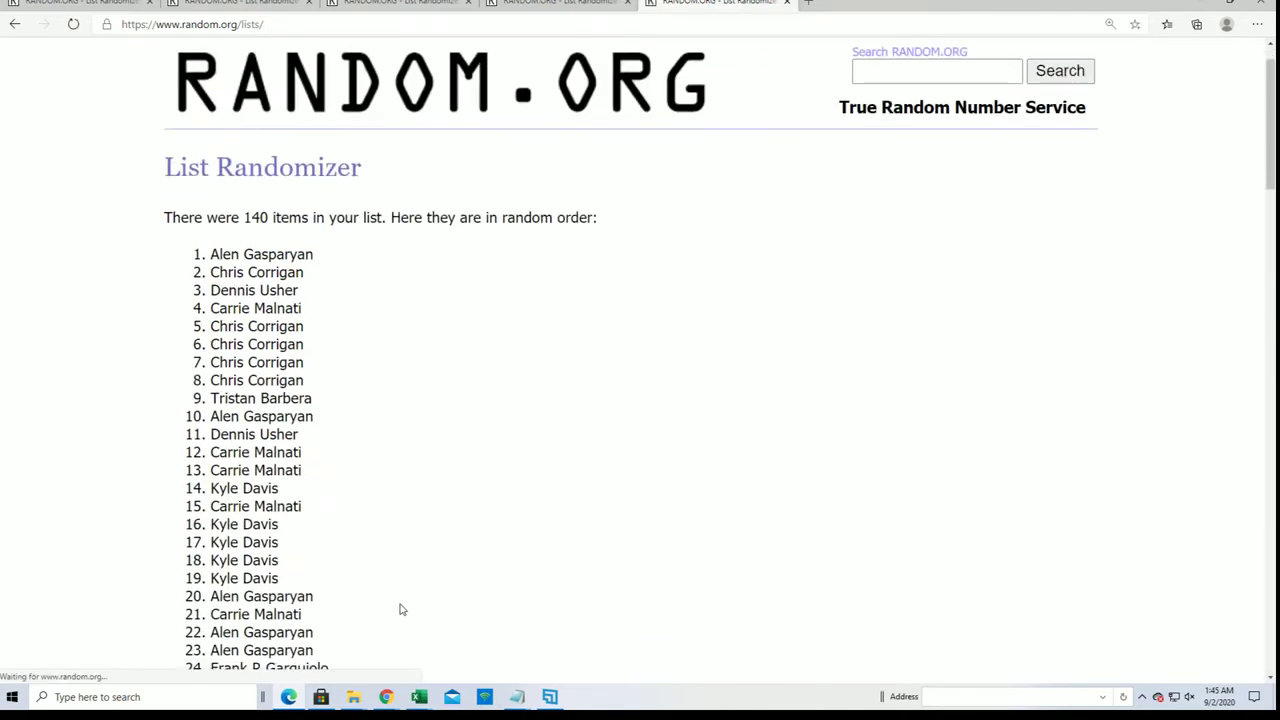
pyautogui.scroll(-13, 367, 614)
pyautogui.scroll(-10, 367, 614)
pyautogui.click(214, 543)
pyautogui.scroll(-20, 357, 577)
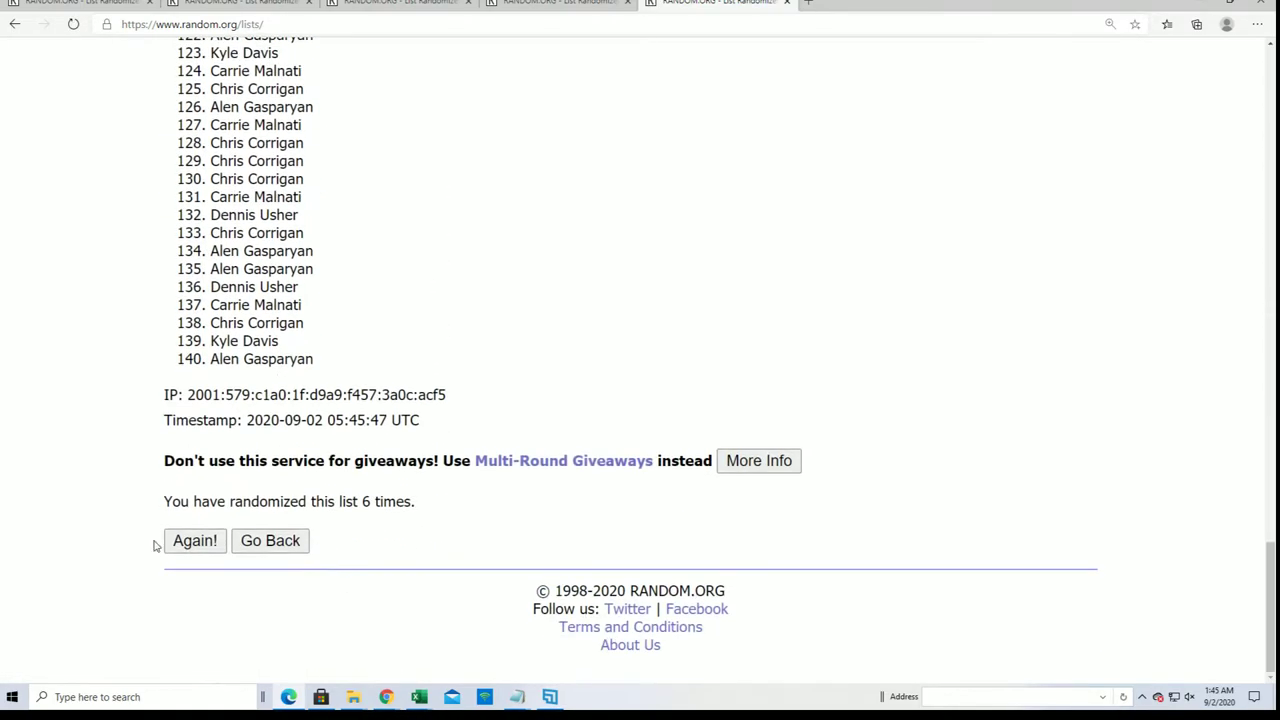
pyautogui.click(198, 543)
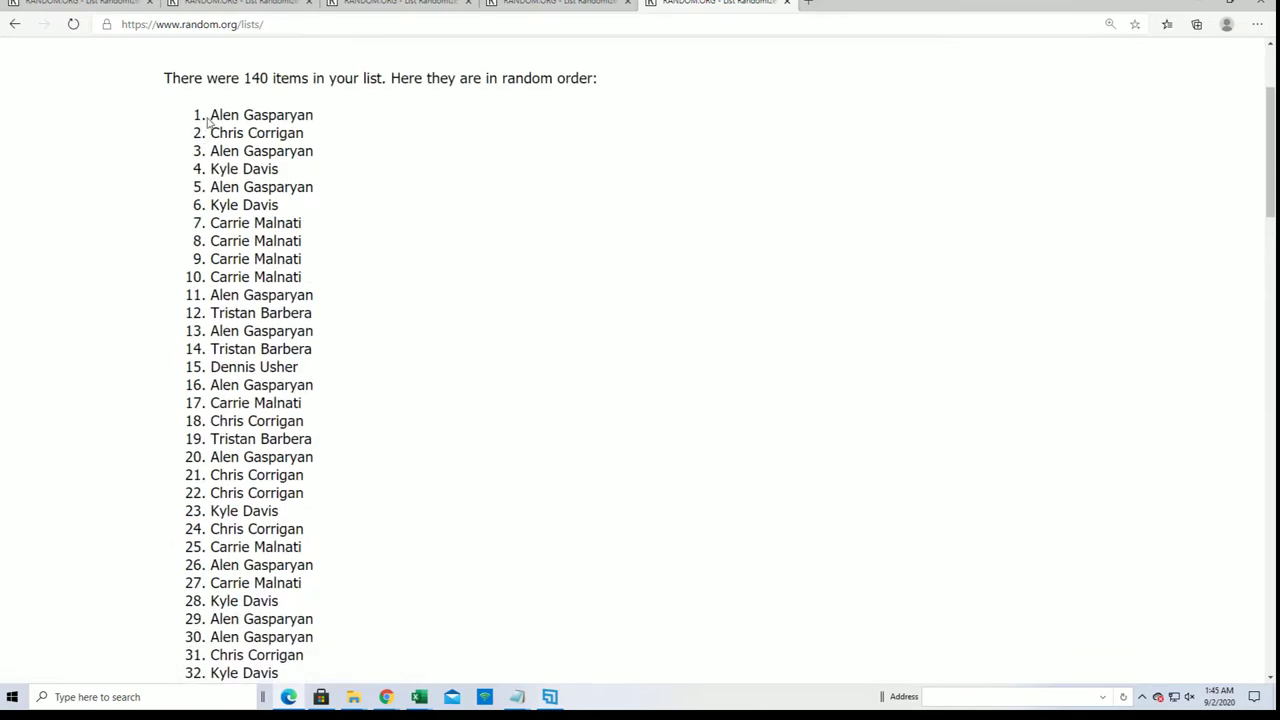
# Copy the final randomized owner list starting from item 1.
pyautogui.moveTo(209, 113)
pyautogui.mouseDown()
pyautogui.moveTo(357, 445)
pyautogui.moveTo(340, 680)
pyautogui.moveTo(520, 650)
pyautogui.moveTo(318, 262)
pyautogui.moveTo(311, 364)
pyautogui.mouseUp()
pyautogui.rightClick(289, 334)
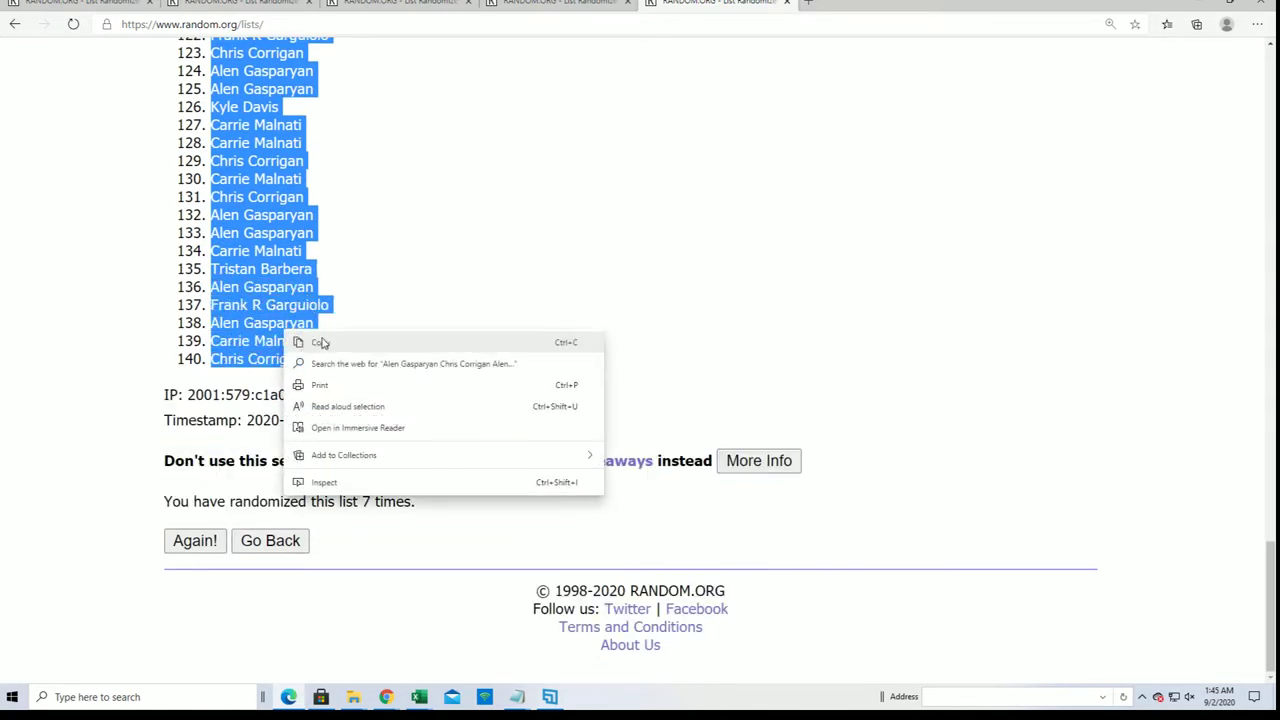
pyautogui.click(322, 343)
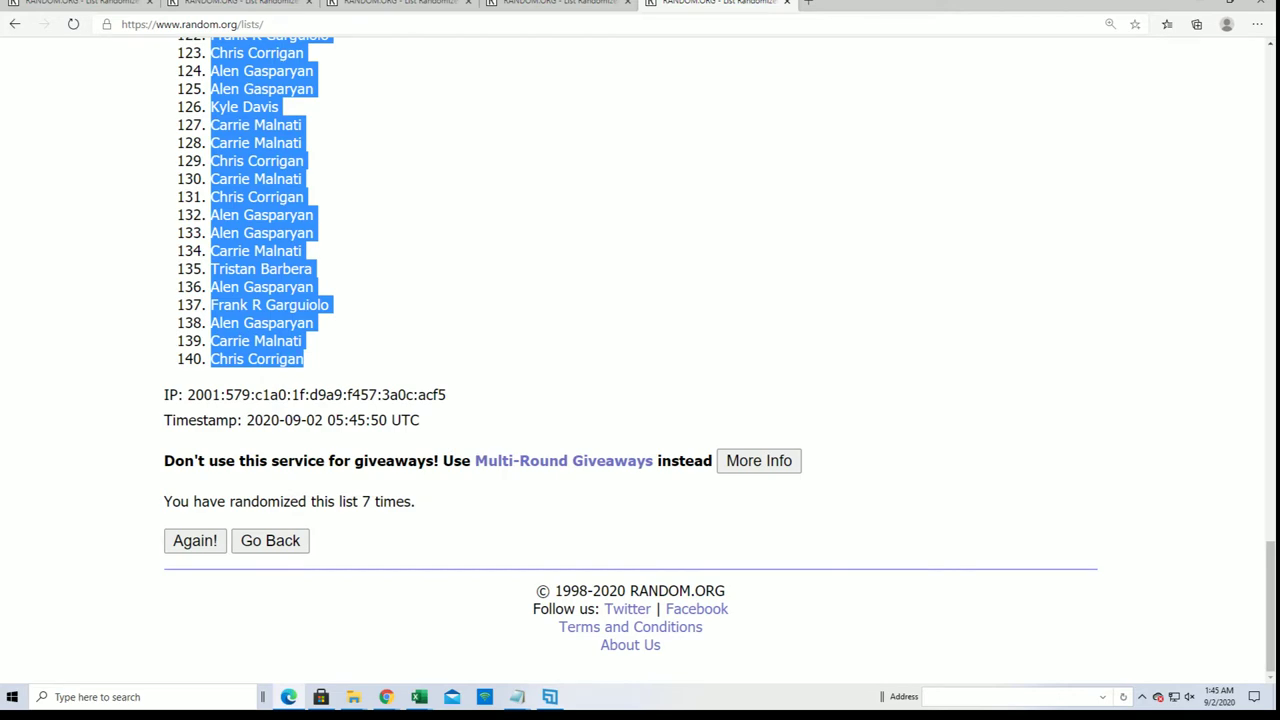
# Paste the randomized owners into Excel from A2 as plain text, then minimize Excel.
pyautogui.hotkey('alt', 'Tab')
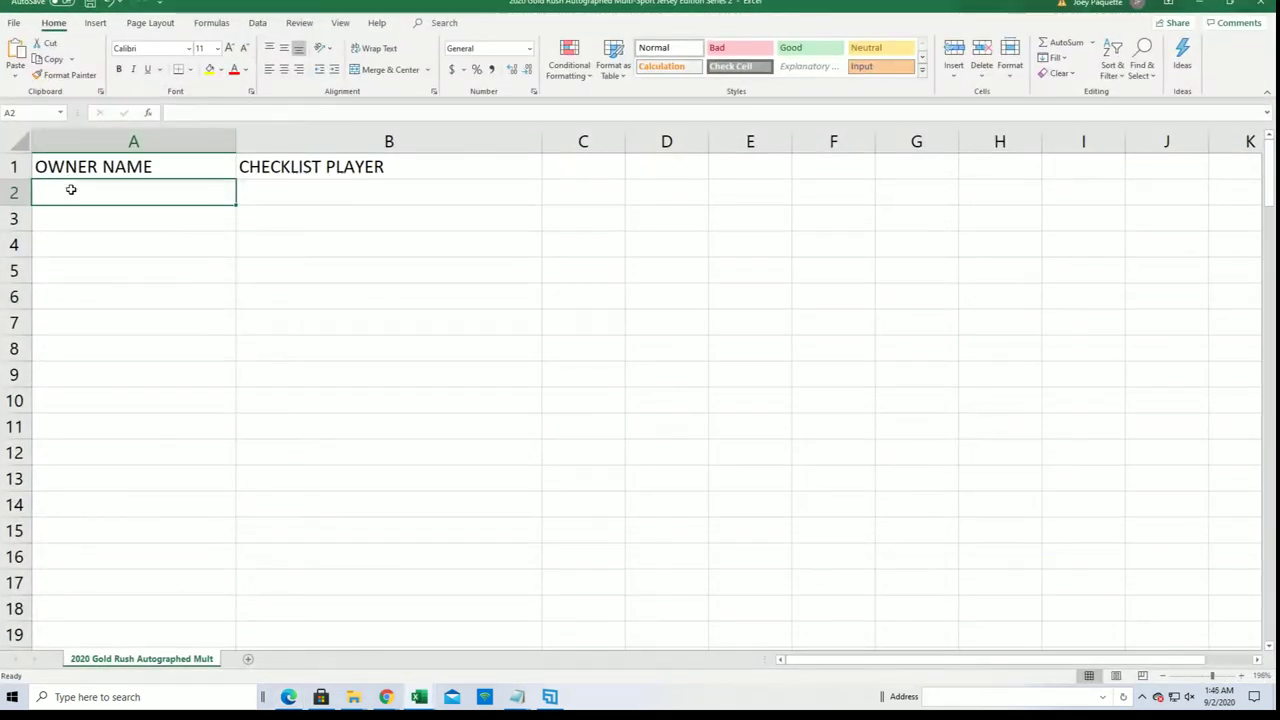
pyautogui.rightClick(63, 191)
pyautogui.click(114, 280)
pyautogui.click(8, 213)
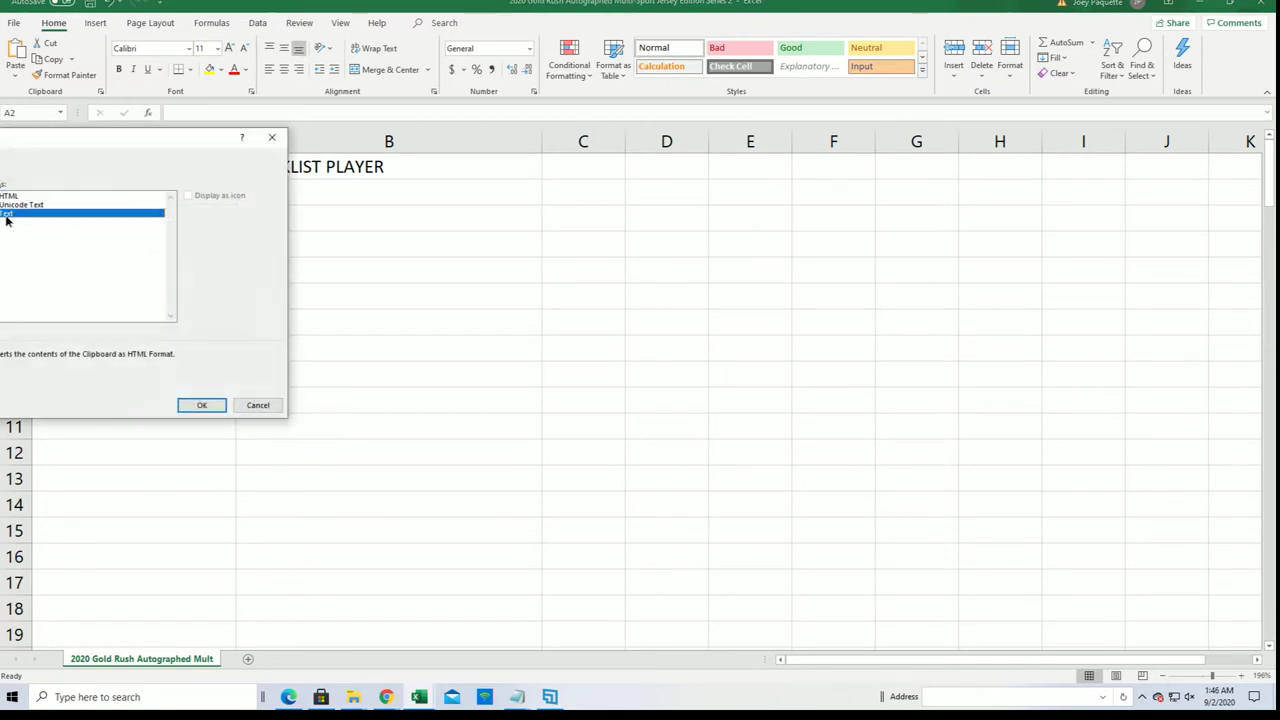
pyautogui.click(201, 405)
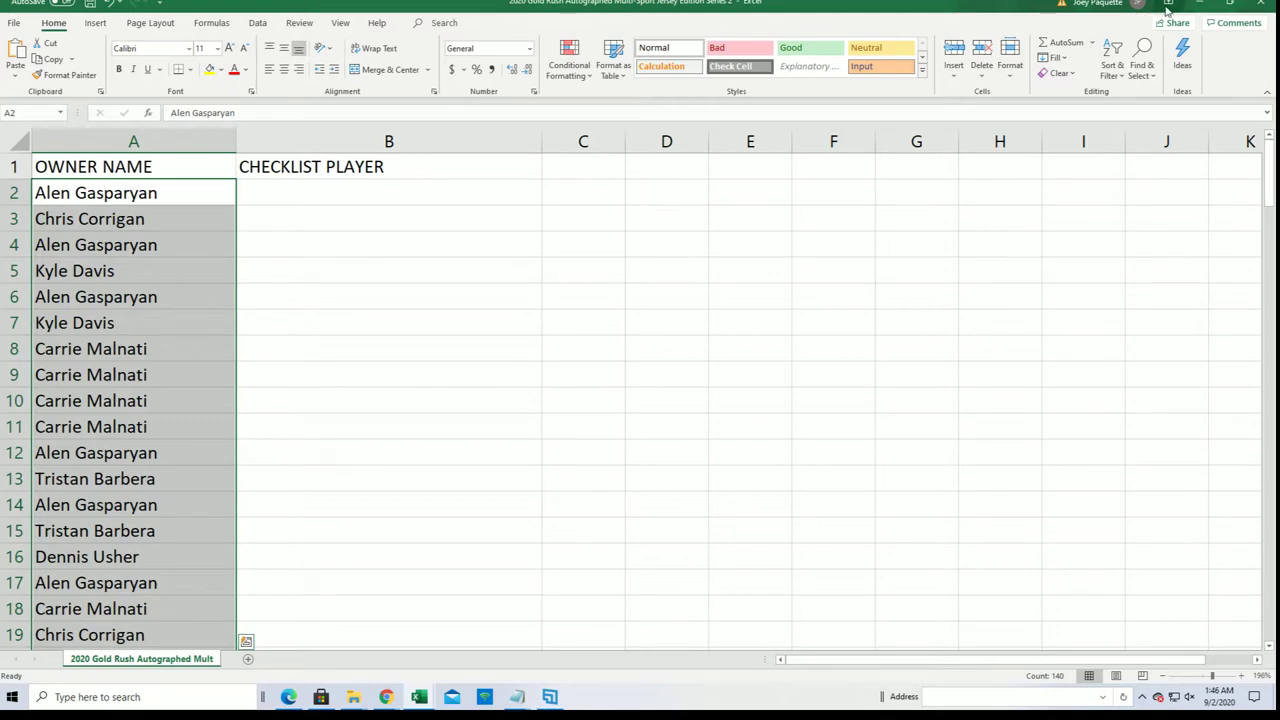
pyautogui.click(1198, 3)
# Open a fresh List Randomizer form.
pyautogui.scroll(5, 777, 370)
pyautogui.scroll(20, 700, 346)
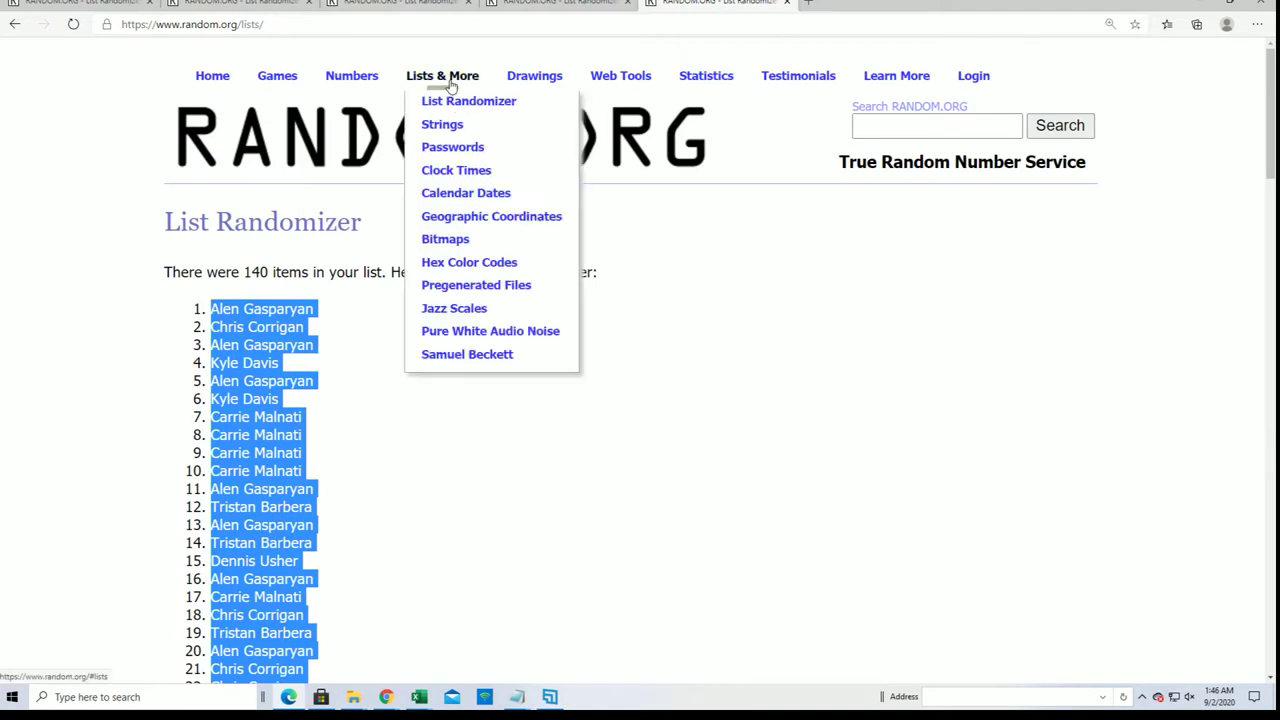
pyautogui.click(452, 103)
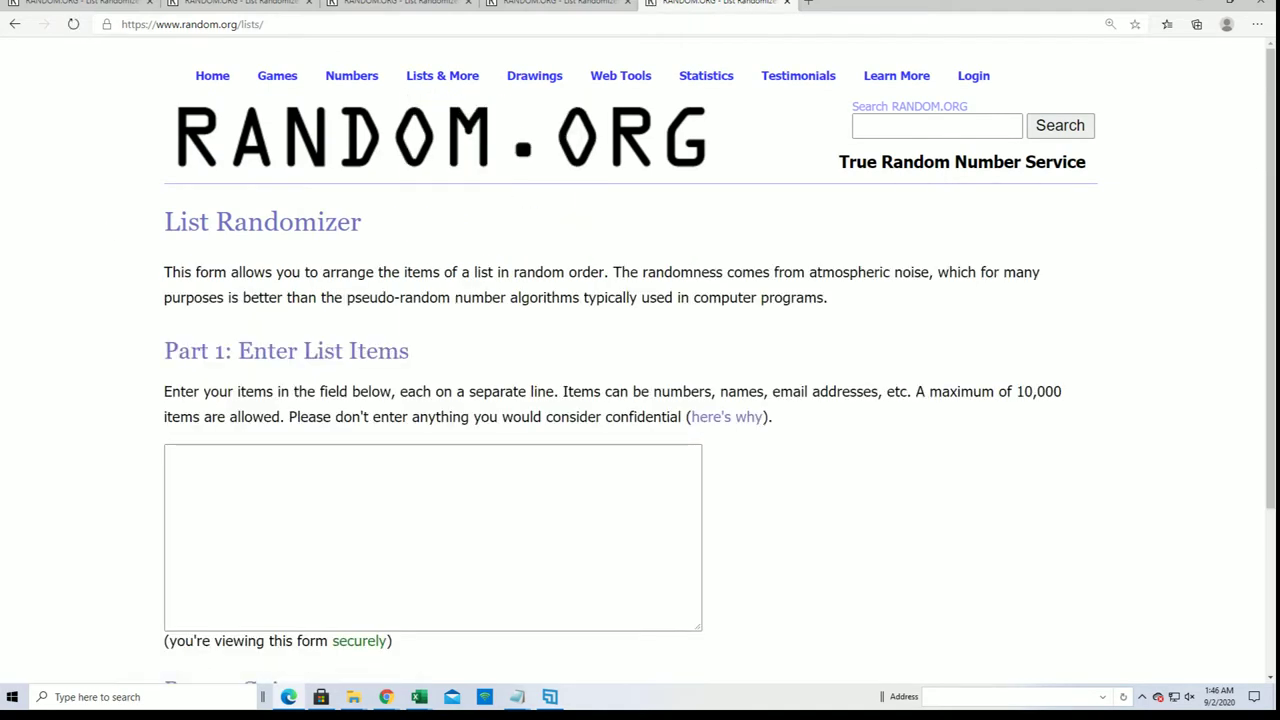
# Copy the Notepad player list from Alex Bregman to Zion Williamson.
pyautogui.hotkey('alt', 'Tab')
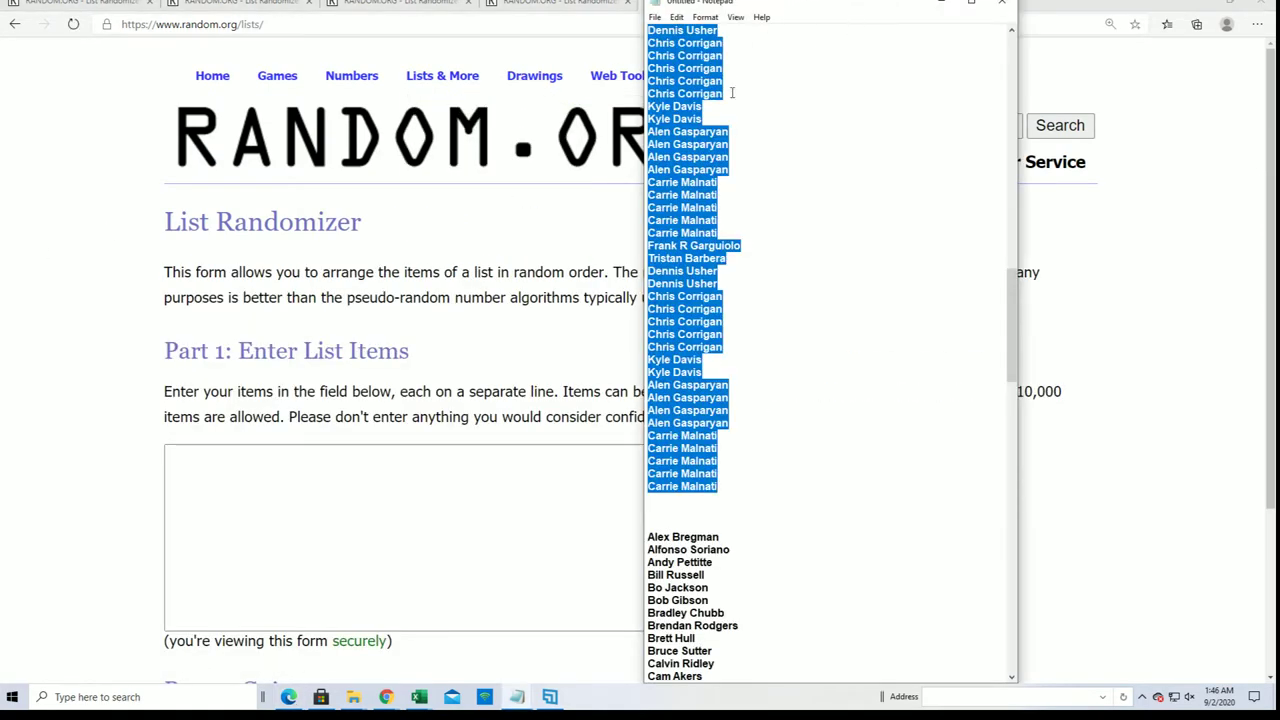
pyautogui.scroll(-6, 720, 350)
pyautogui.scroll(-1, 620, 330)
pyautogui.scroll(-2, 668, 310)
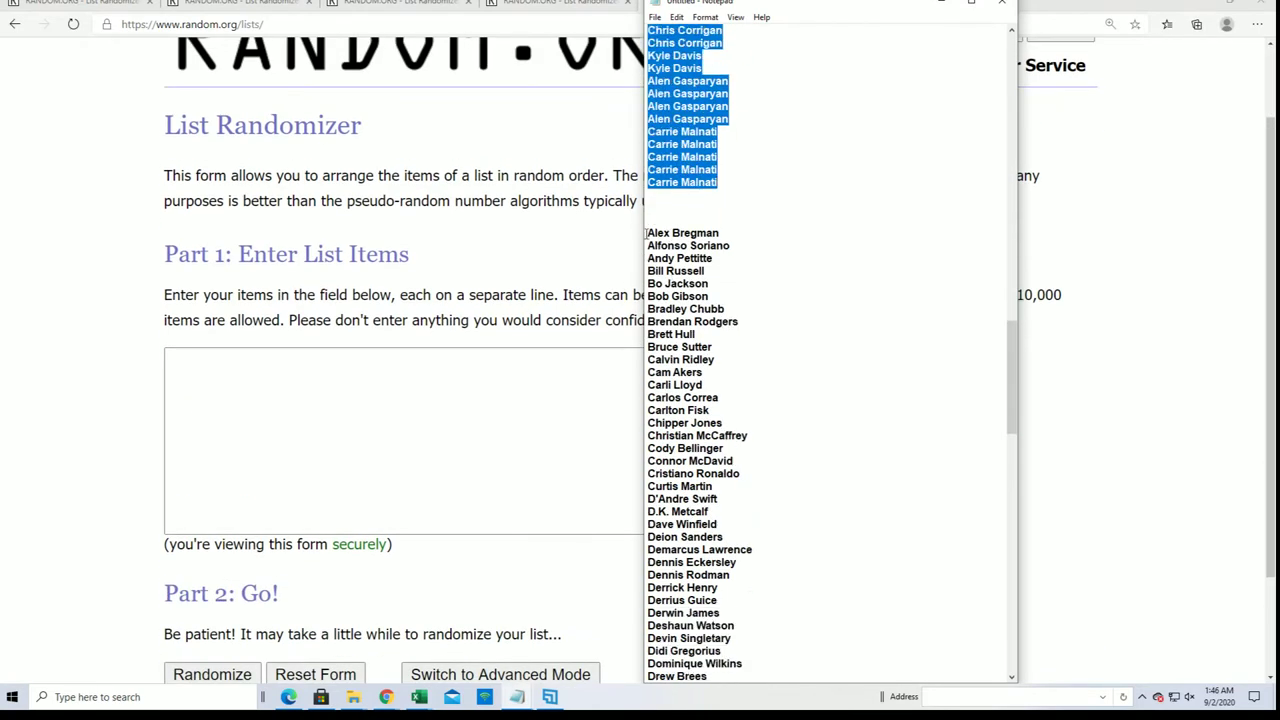
pyautogui.moveTo(647, 232); pyautogui.dragTo(648, 676)
pyautogui.hotkey('ctrl', 'c')
pyautogui.rightClick(704, 368)
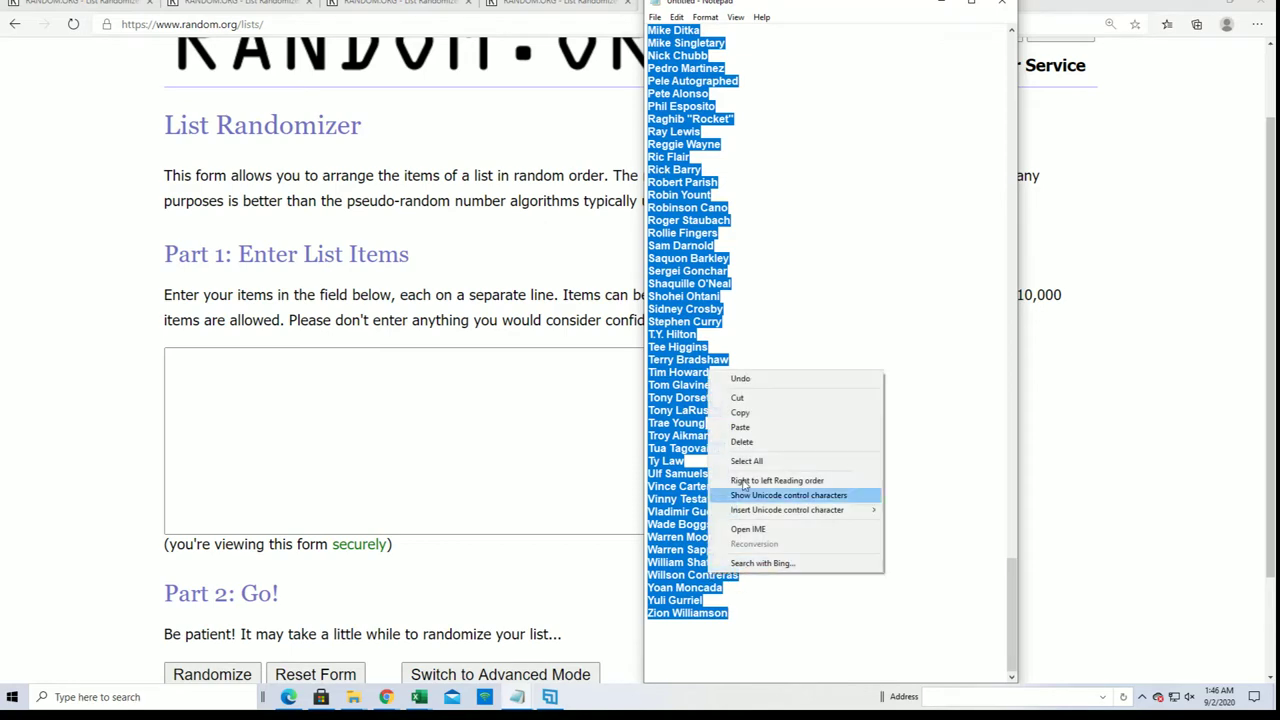
pyautogui.click(745, 413)
pyautogui.click(251, 373)
# Paste the 140 players into the randomizer and shuffle them twice.
pyautogui.rightClick(196, 362)
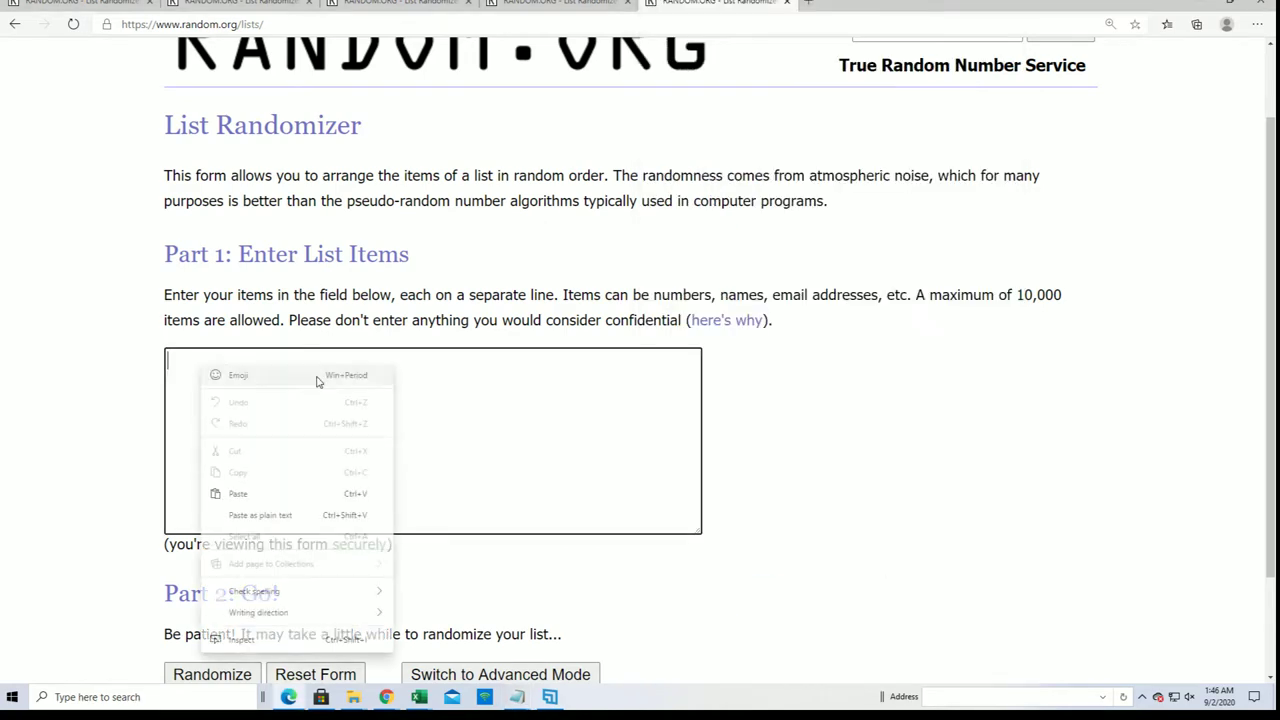
pyautogui.click(257, 492)
pyautogui.scroll(-2, 184, 626)
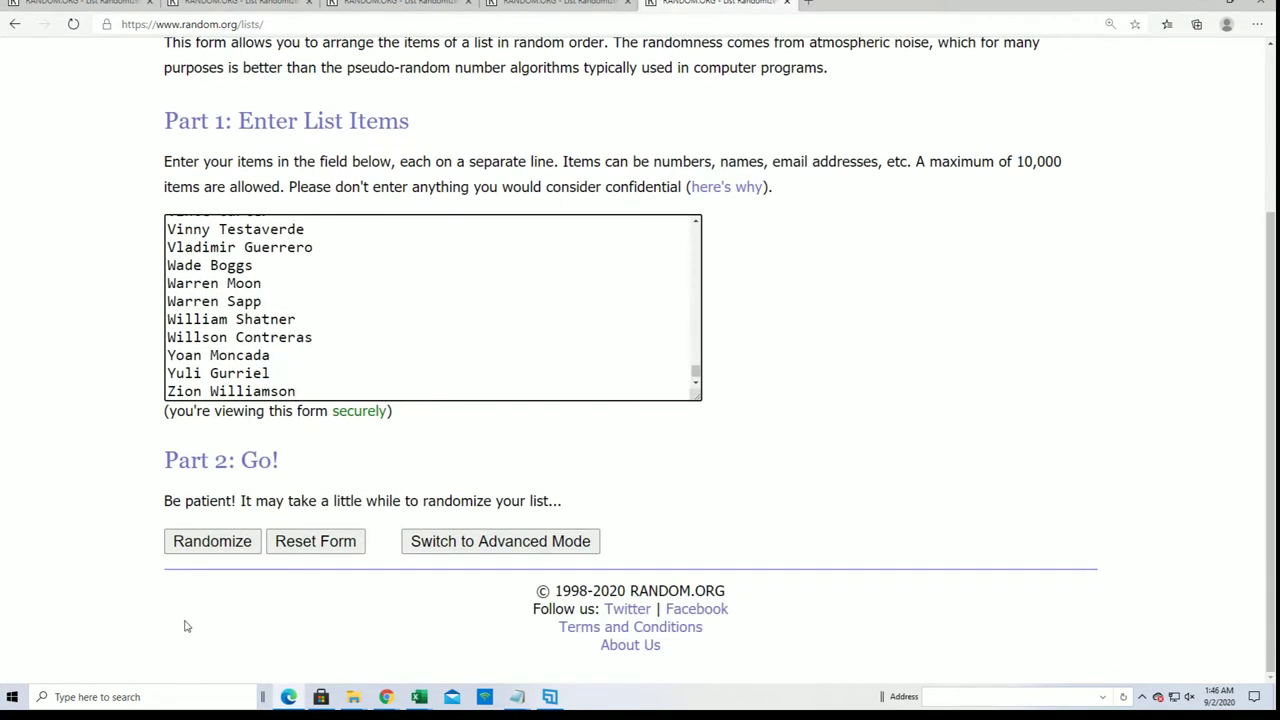
pyautogui.click(215, 541)
pyautogui.moveTo(1271, 110); pyautogui.dragTo(1271, 605)
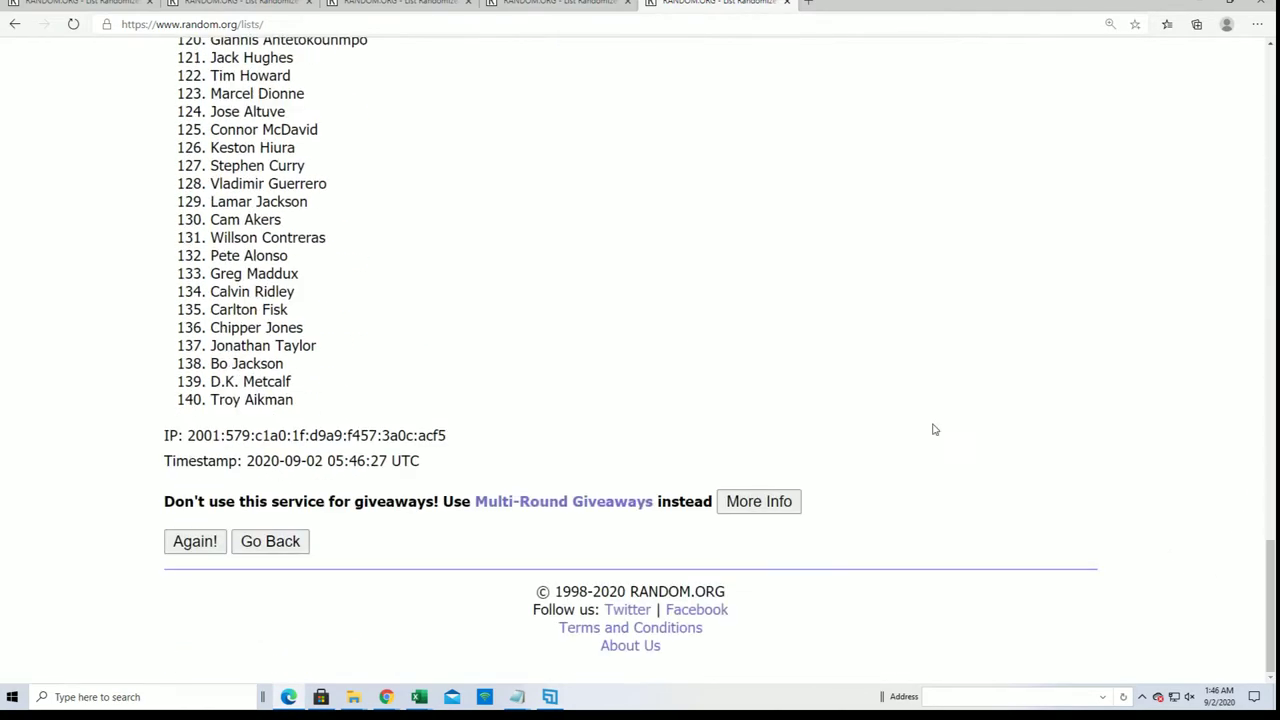
pyautogui.click(196, 543)
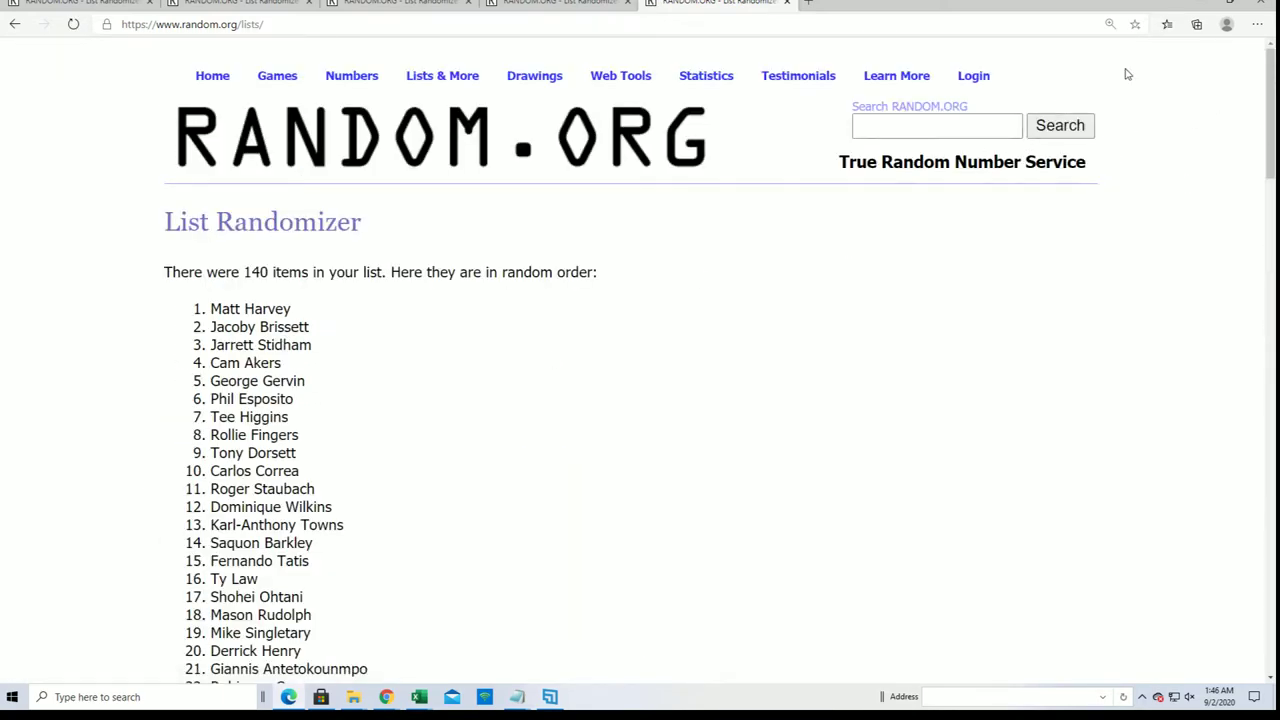
# Reshuffle the player list three more times until Fernando Tatis leads it.
pyautogui.moveTo(1265, 62); pyautogui.dragTo(1262, 640)
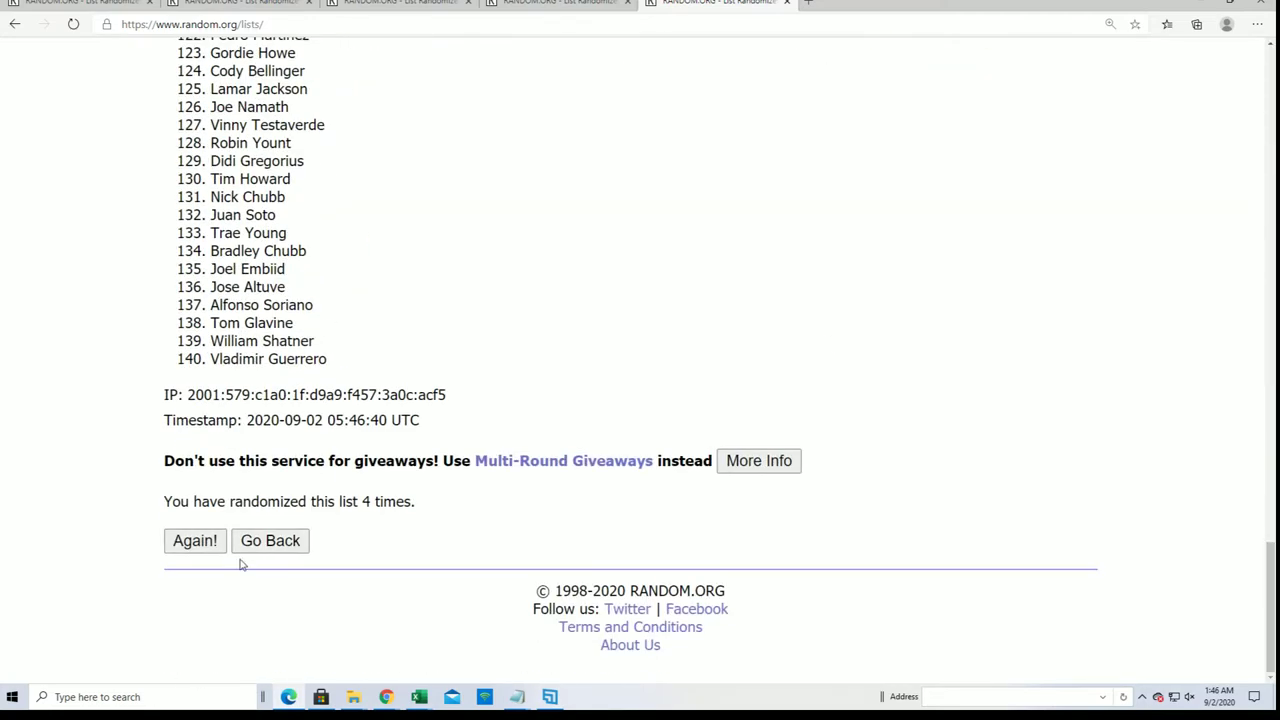
pyautogui.click(185, 541)
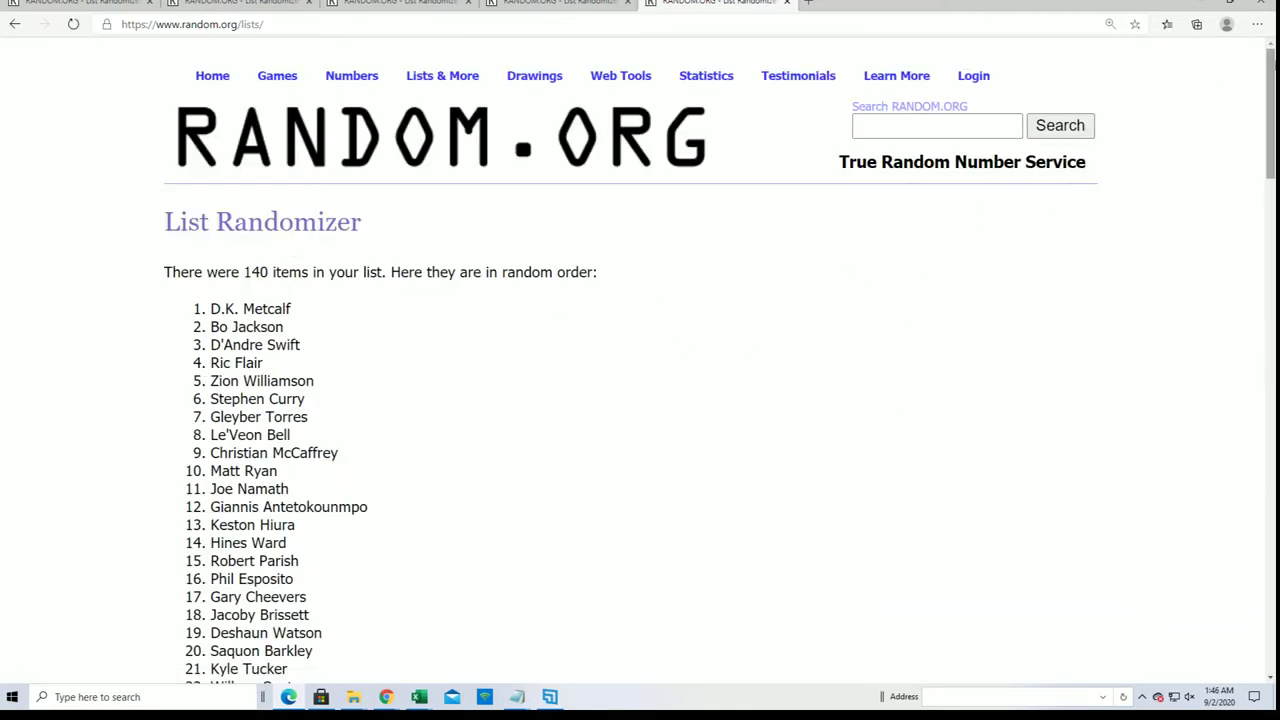
pyautogui.moveTo(1270, 110); pyautogui.dragTo(1270, 605)
pyautogui.click(195, 555)
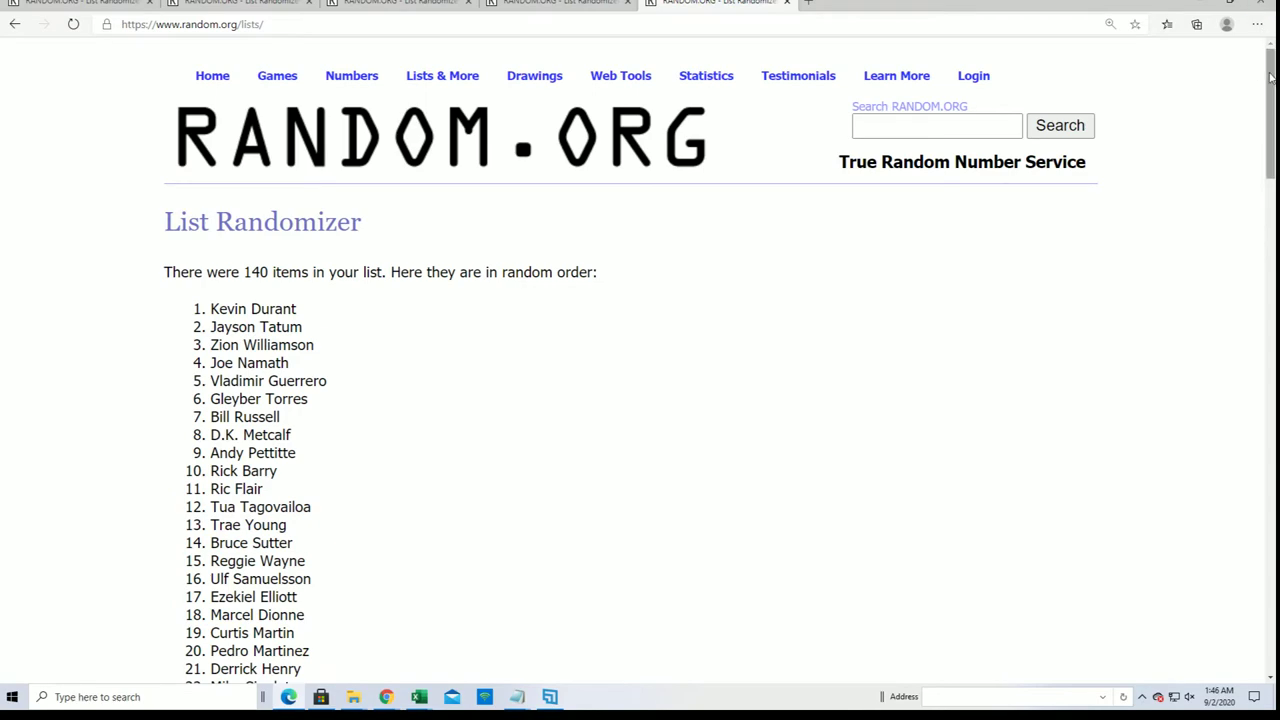
pyautogui.moveTo(1268, 100); pyautogui.dragTo(1178, 616)
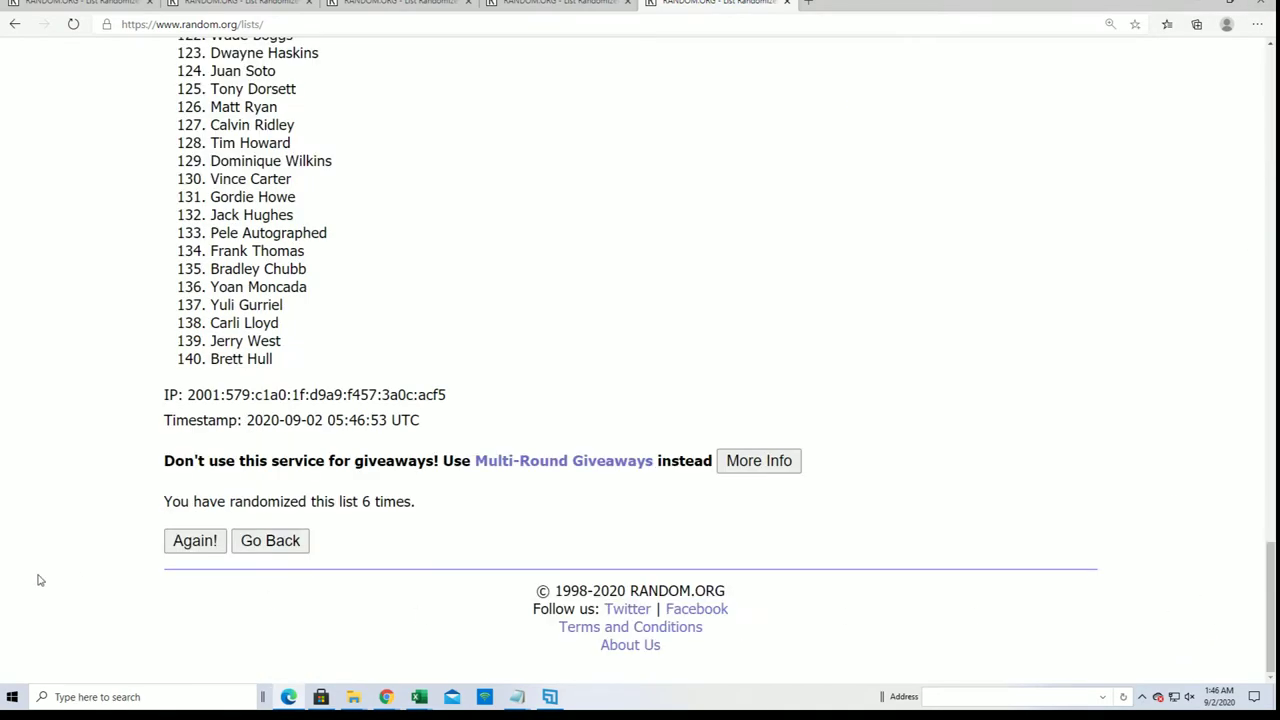
pyautogui.click(175, 545)
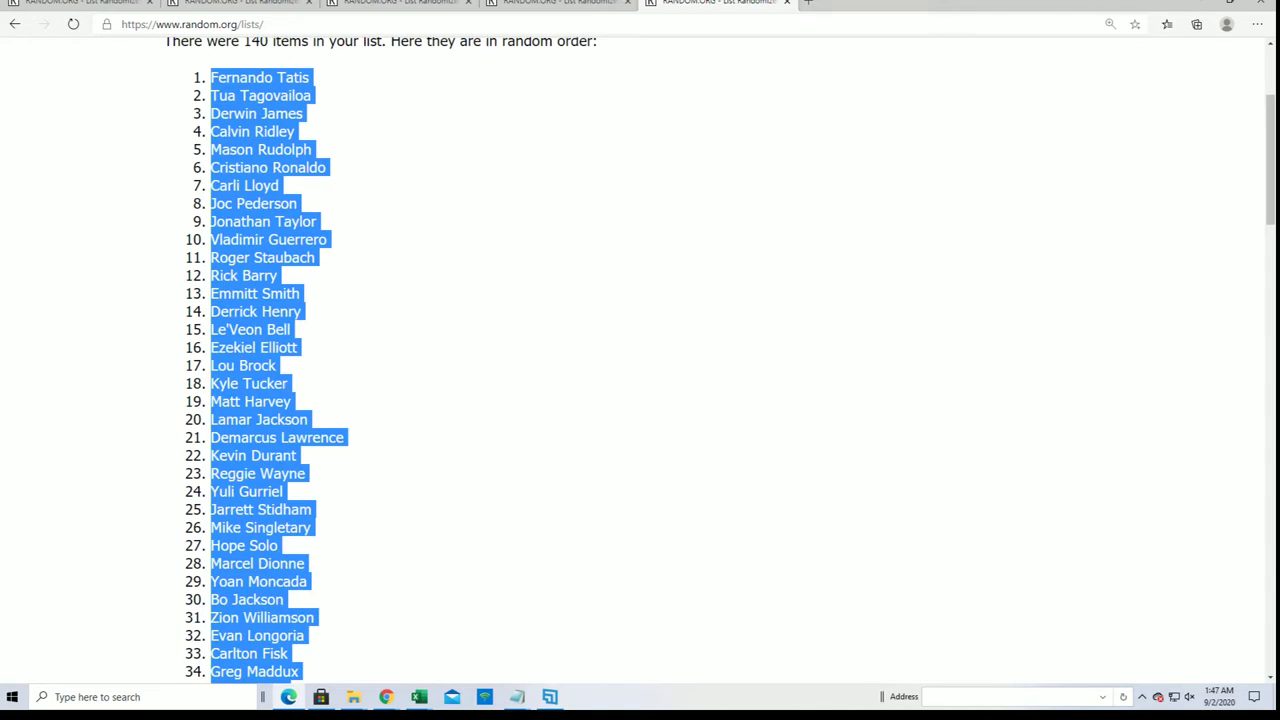
# Paste the randomized players into B2 as plain text, starting with Fernando Tatis.
pyautogui.hotkey('alt', 'Tab')
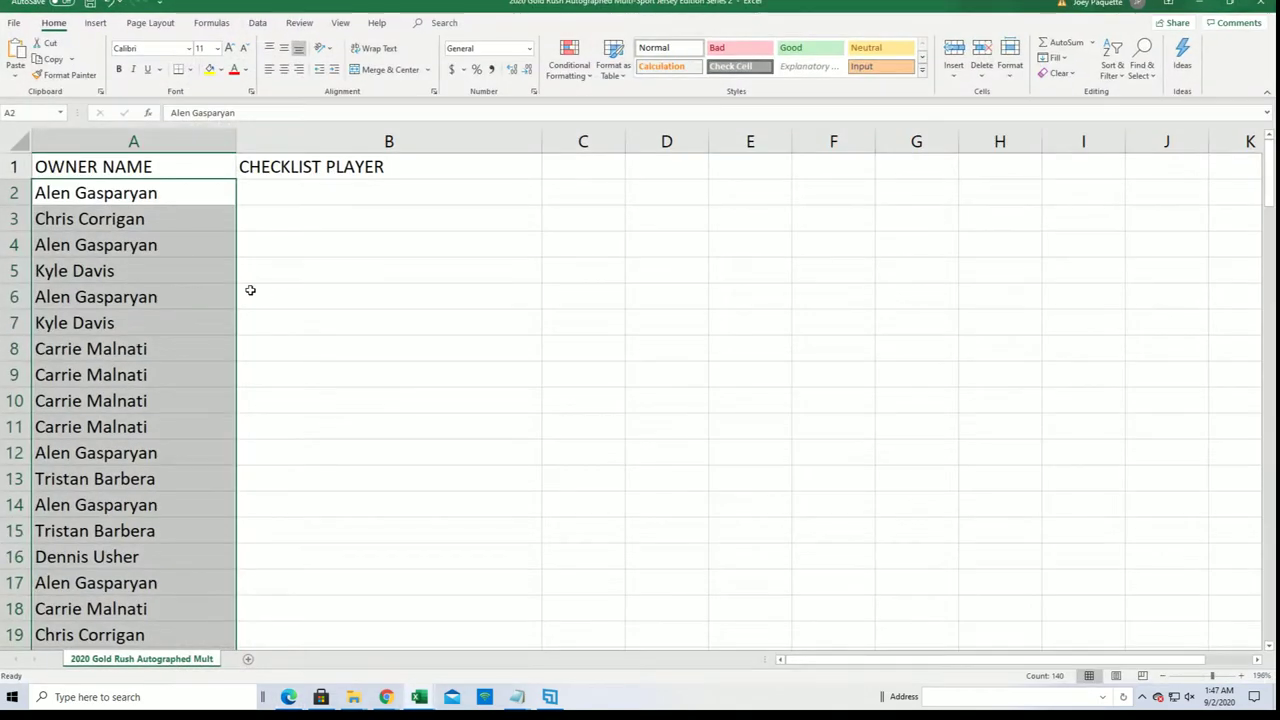
pyautogui.rightClick(282, 192)
pyautogui.click(332, 282)
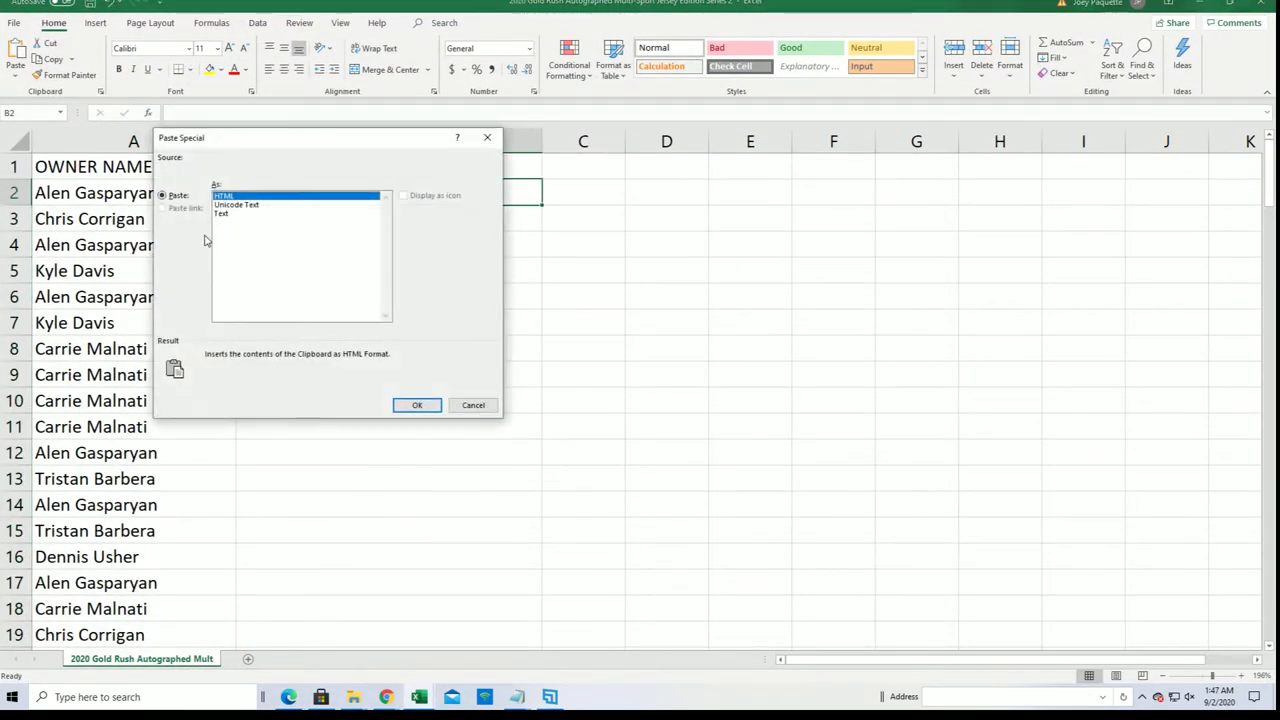
pyautogui.click(221, 215)
pyautogui.click(416, 405)
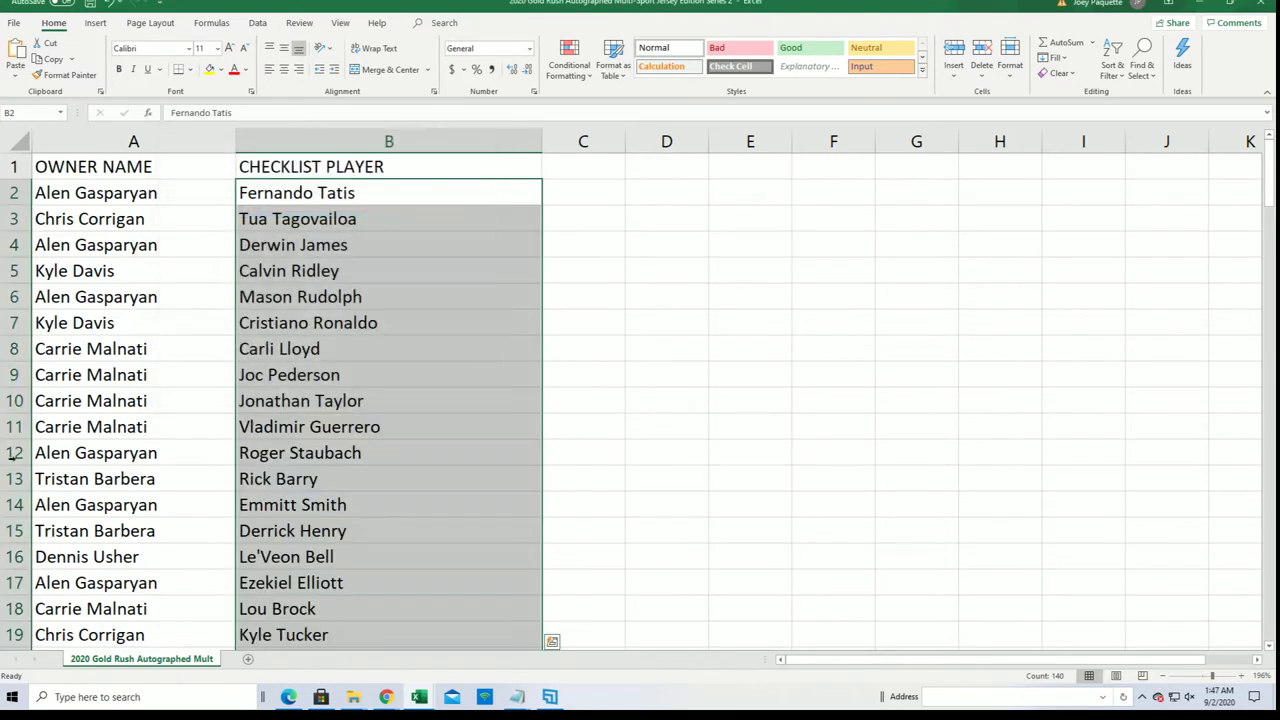
# Narrow column A and select the Cristiano Ronaldo entry in B7.
pyautogui.click(194, 140)
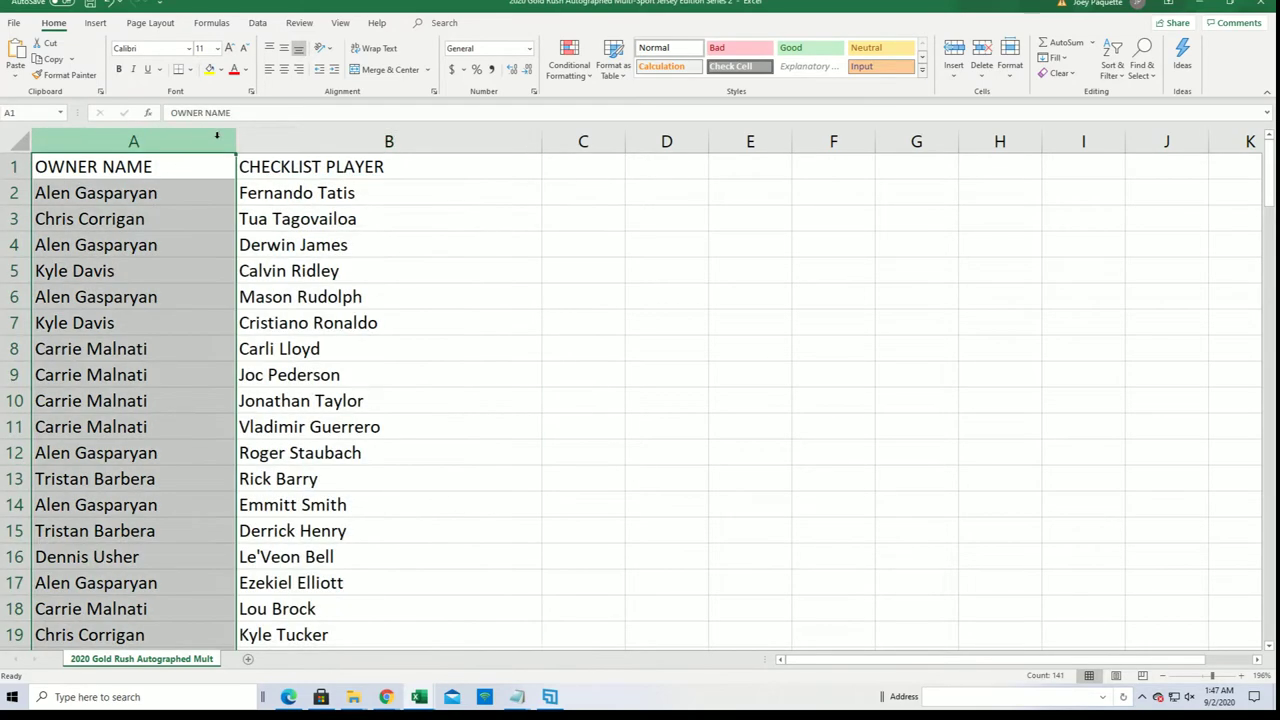
pyautogui.moveTo(235, 140); pyautogui.dragTo(177, 162)
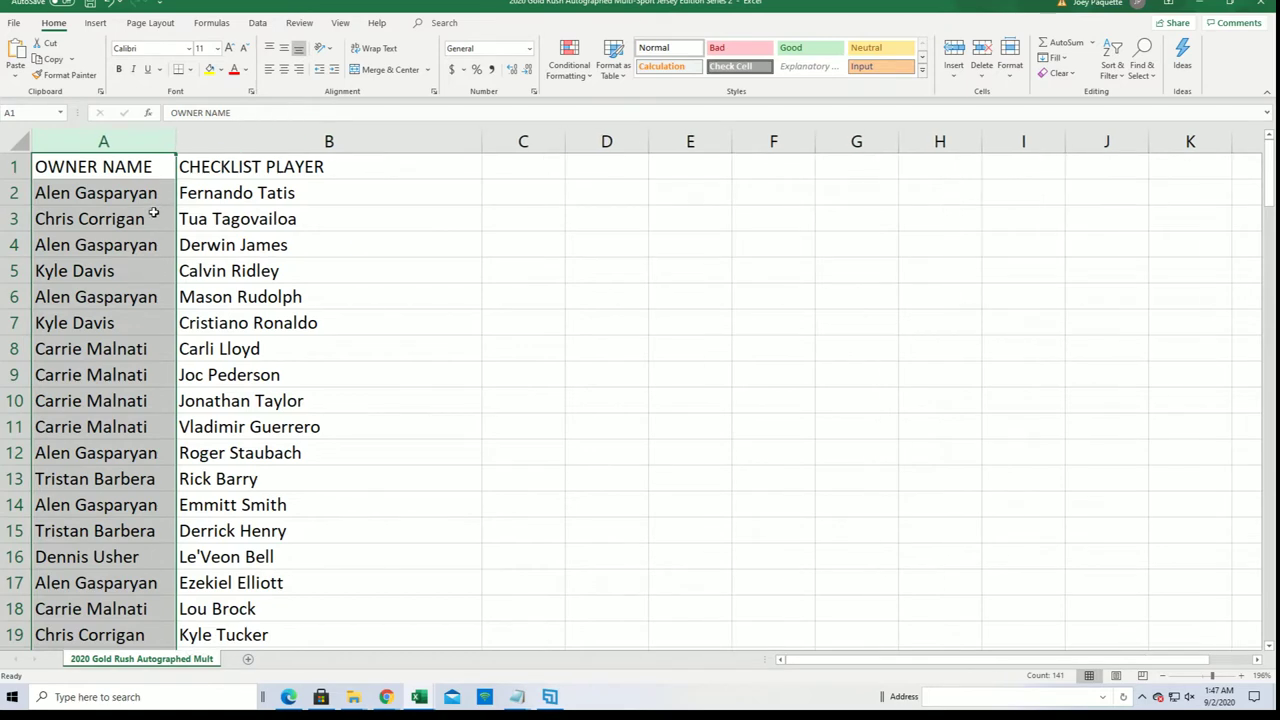
pyautogui.click(166, 214)
pyautogui.click(231, 319)
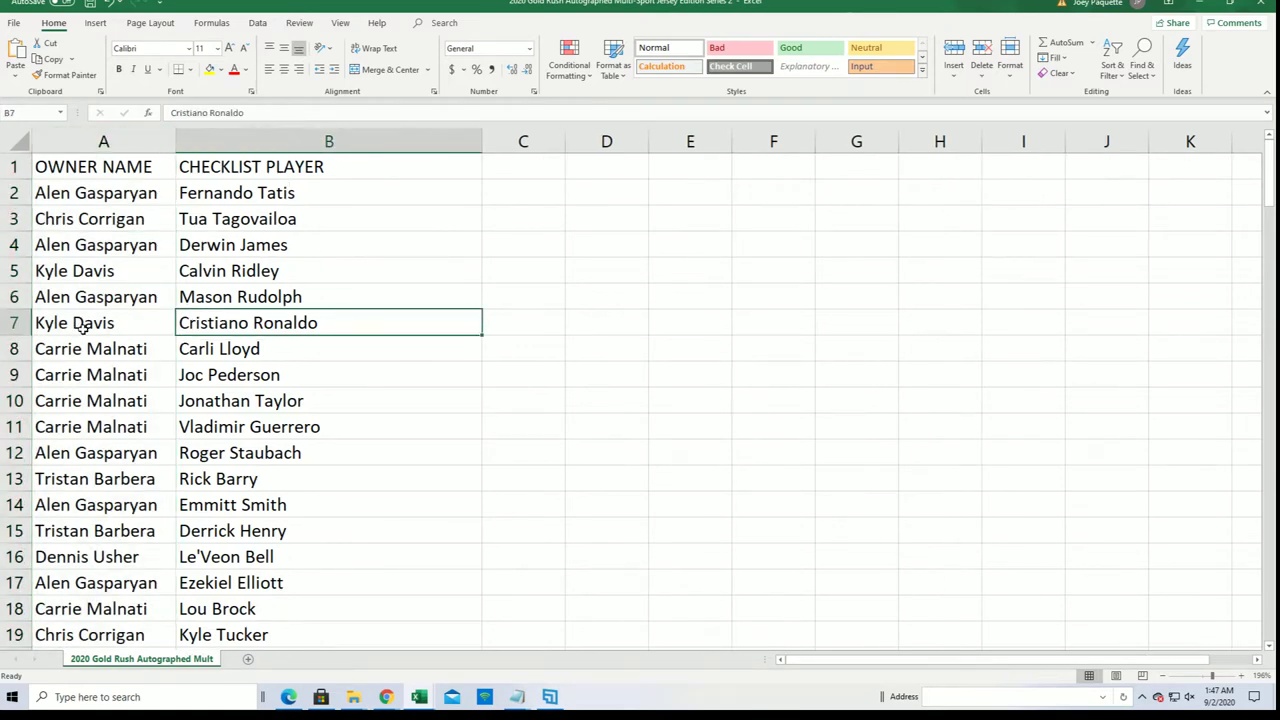
# Check the owner-player pairings down to row 141, then autofit column A.
pyautogui.scroll(-2, 290, 480)
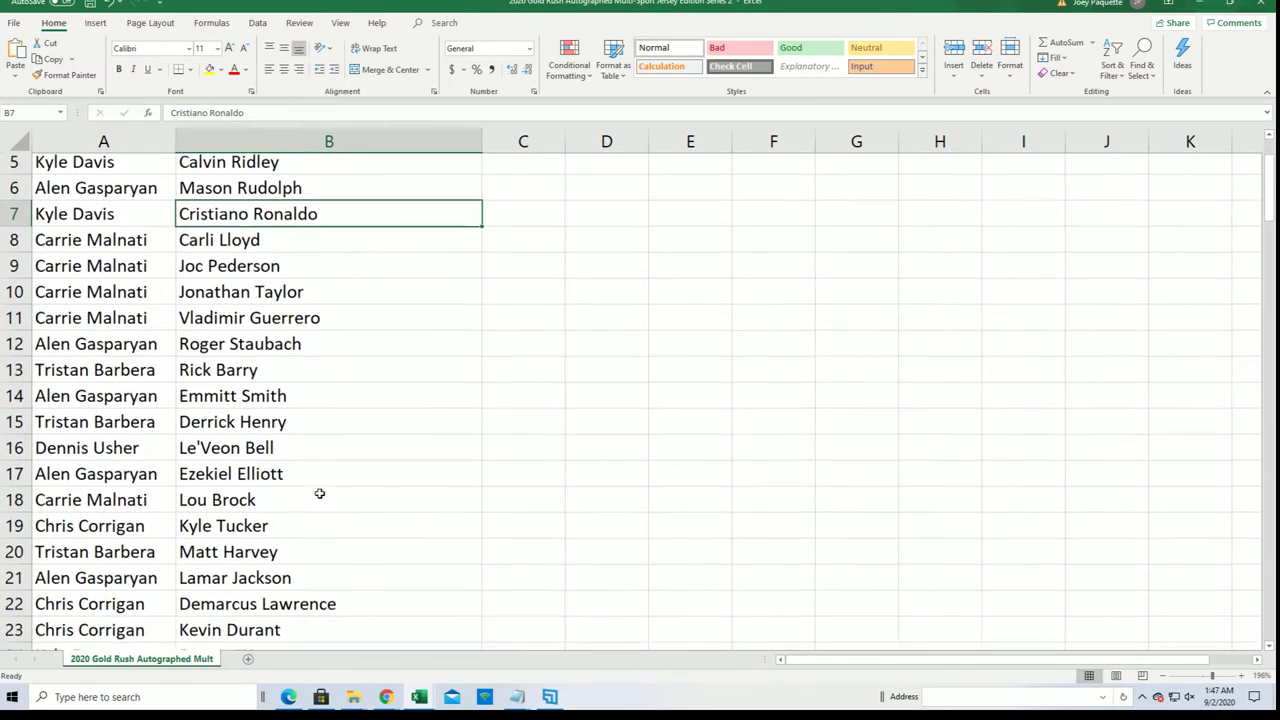
pyautogui.scroll(-4, 333, 493)
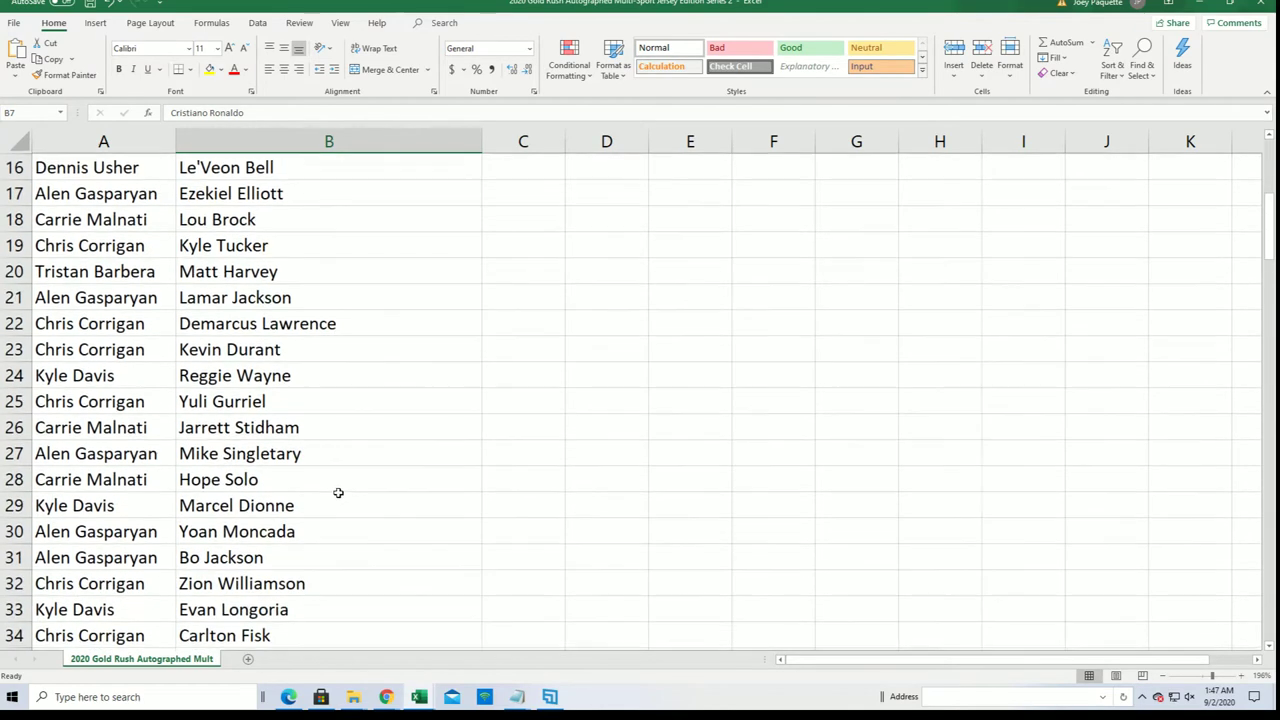
pyautogui.scroll(-3, 350, 490)
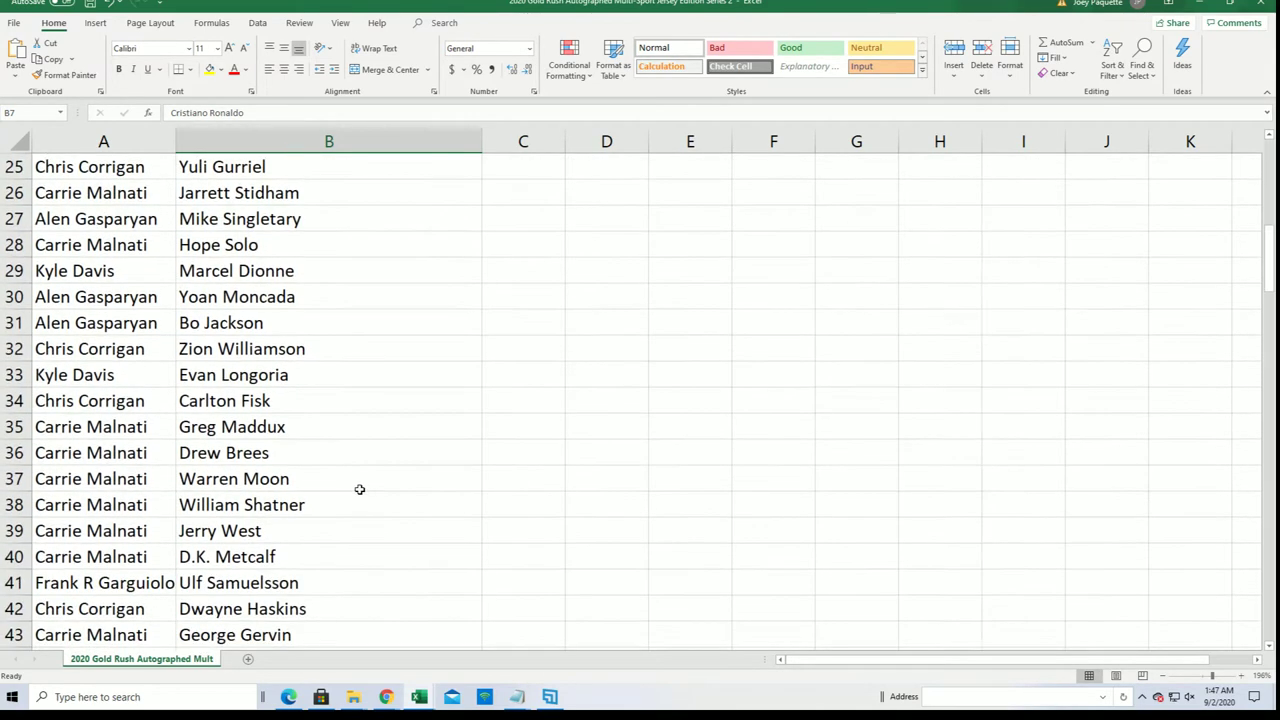
pyautogui.scroll(-1, 360, 490)
pyautogui.scroll(-1, 362, 490)
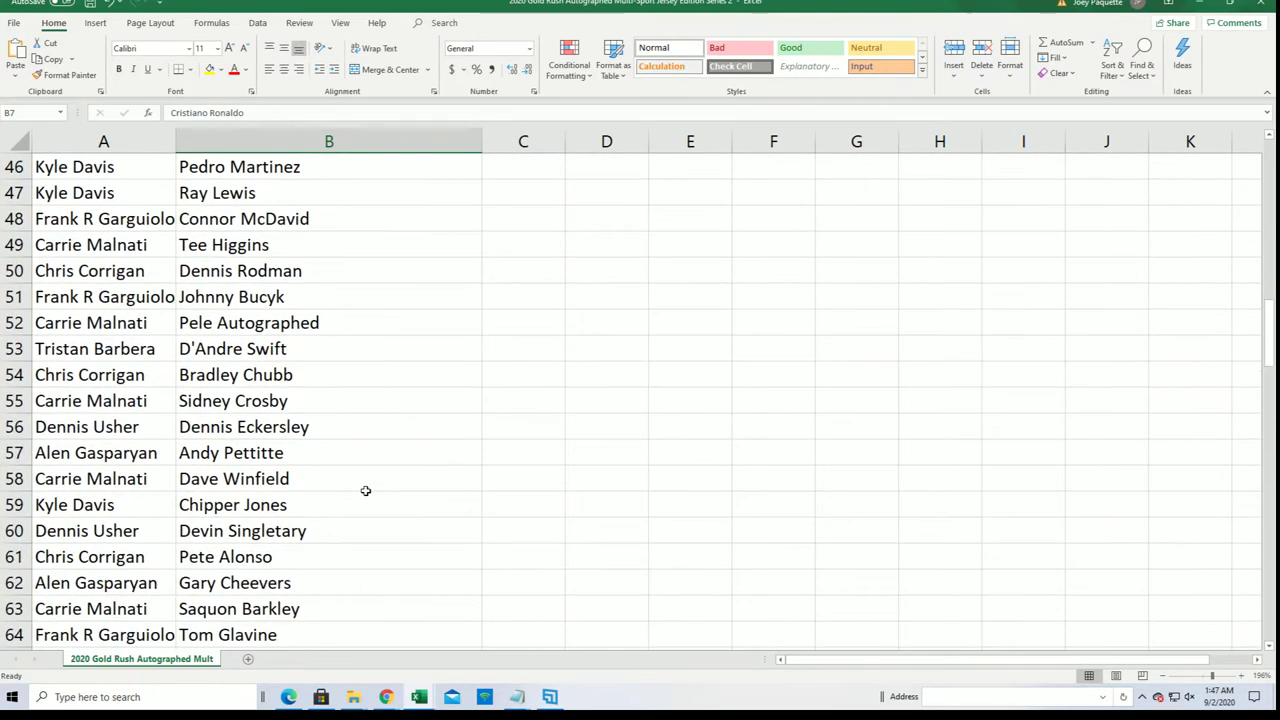
pyautogui.scroll(-1, 365, 491)
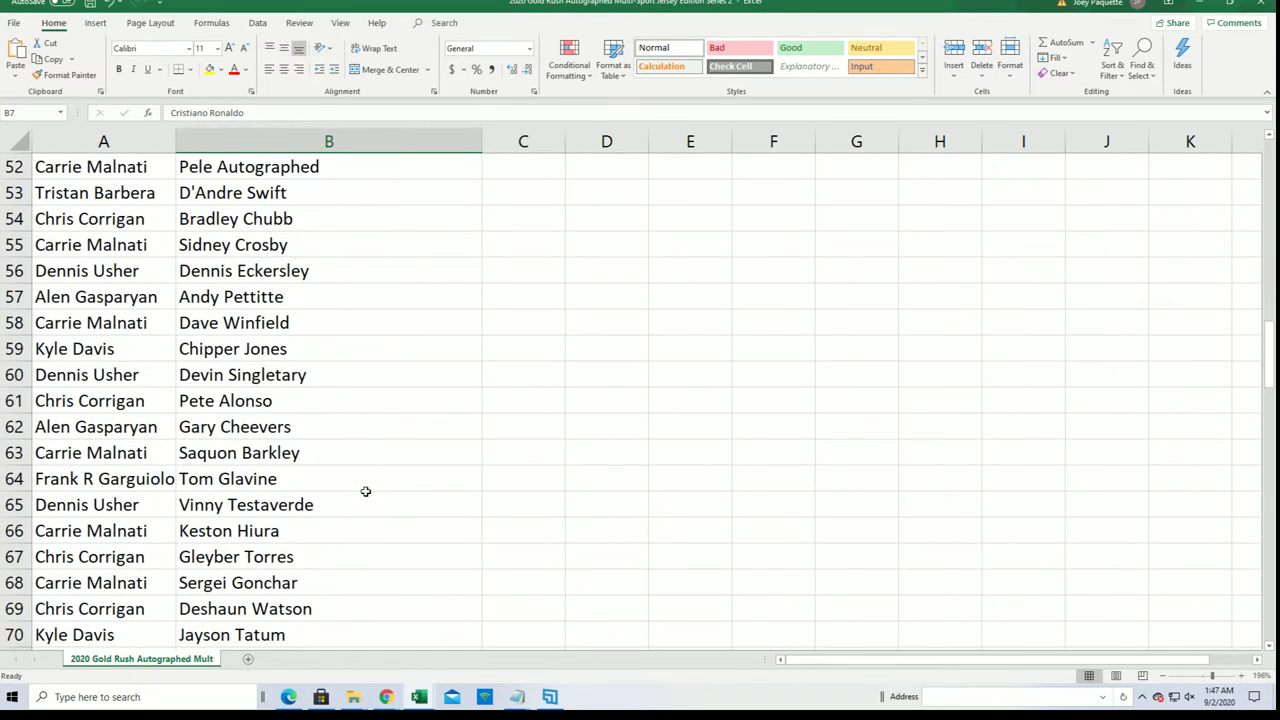
pyautogui.scroll(-1, 367, 491)
pyautogui.scroll(-2, 371, 490)
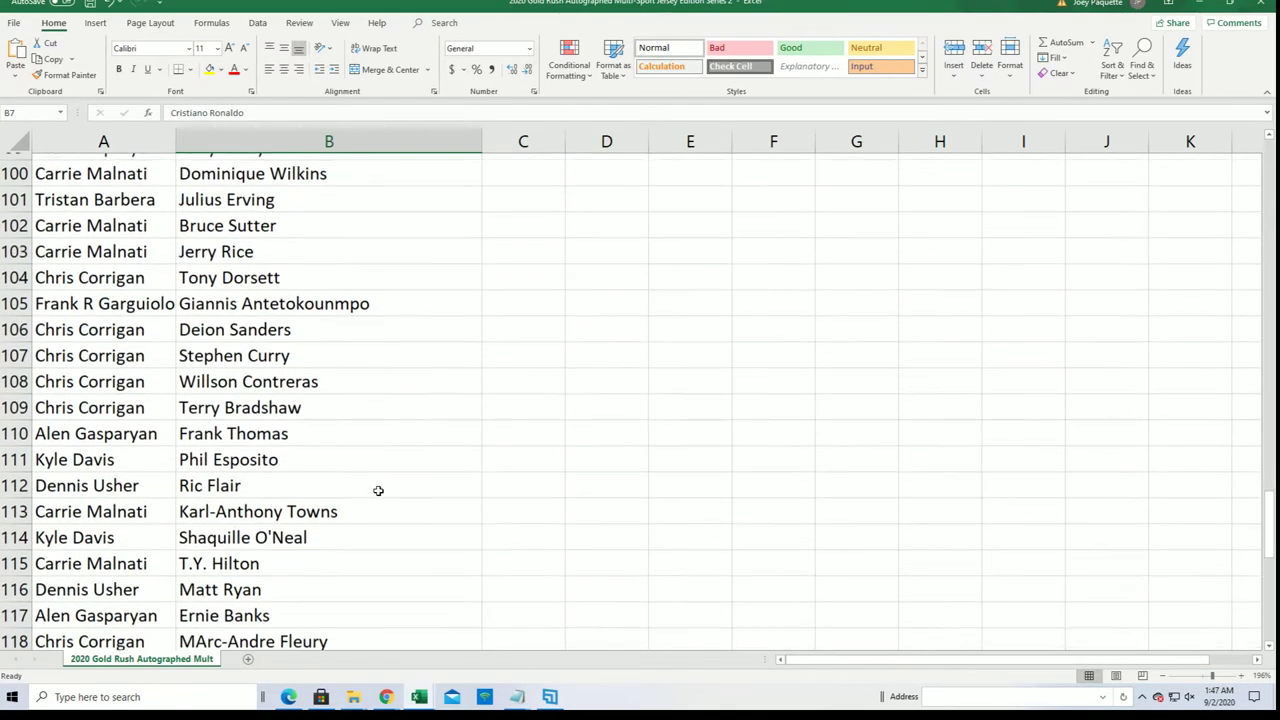
pyautogui.scroll(-2, 379, 491)
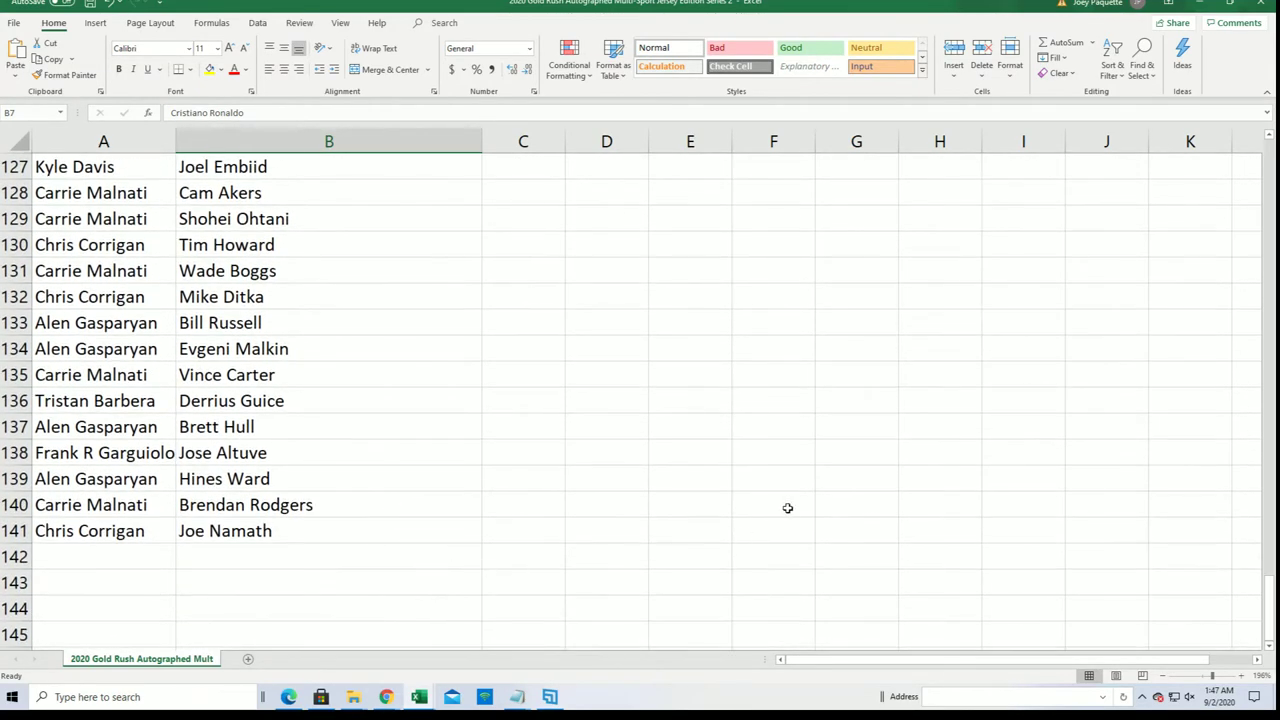
pyautogui.moveTo(1268, 590); pyautogui.dragTo(1268, 385)
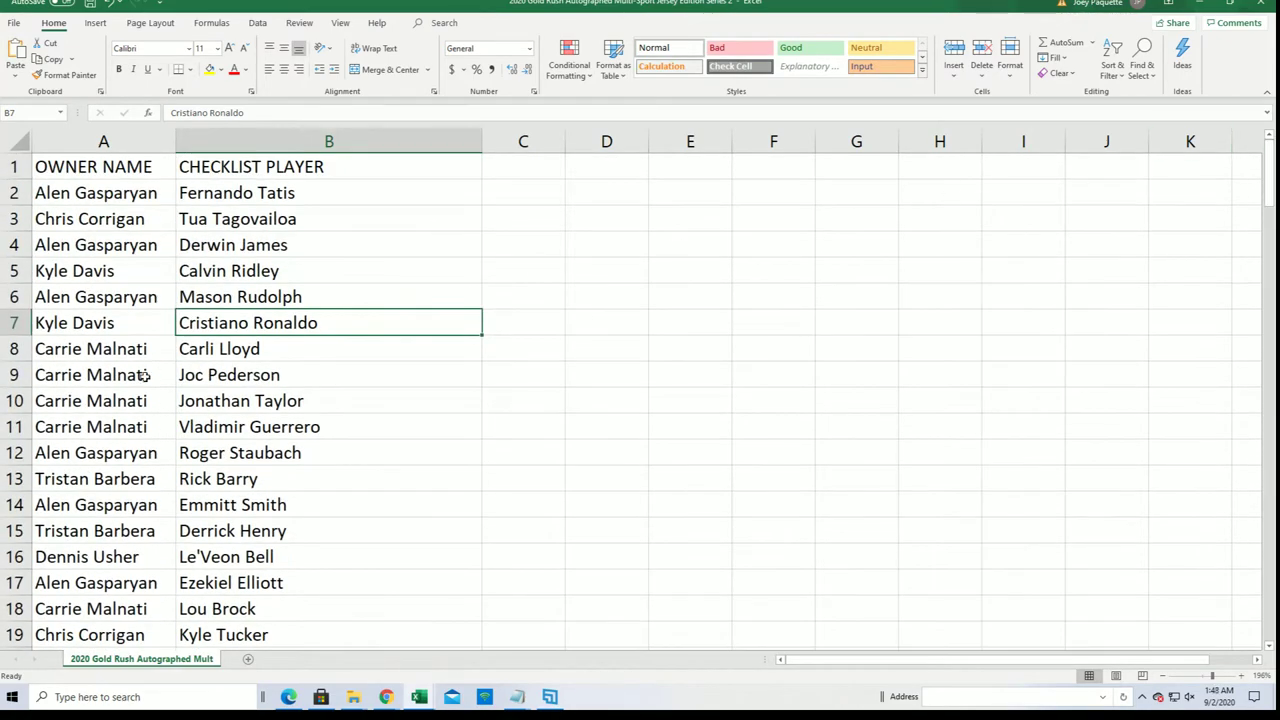
pyautogui.click(163, 140)
pyautogui.doubleClick(176, 141)
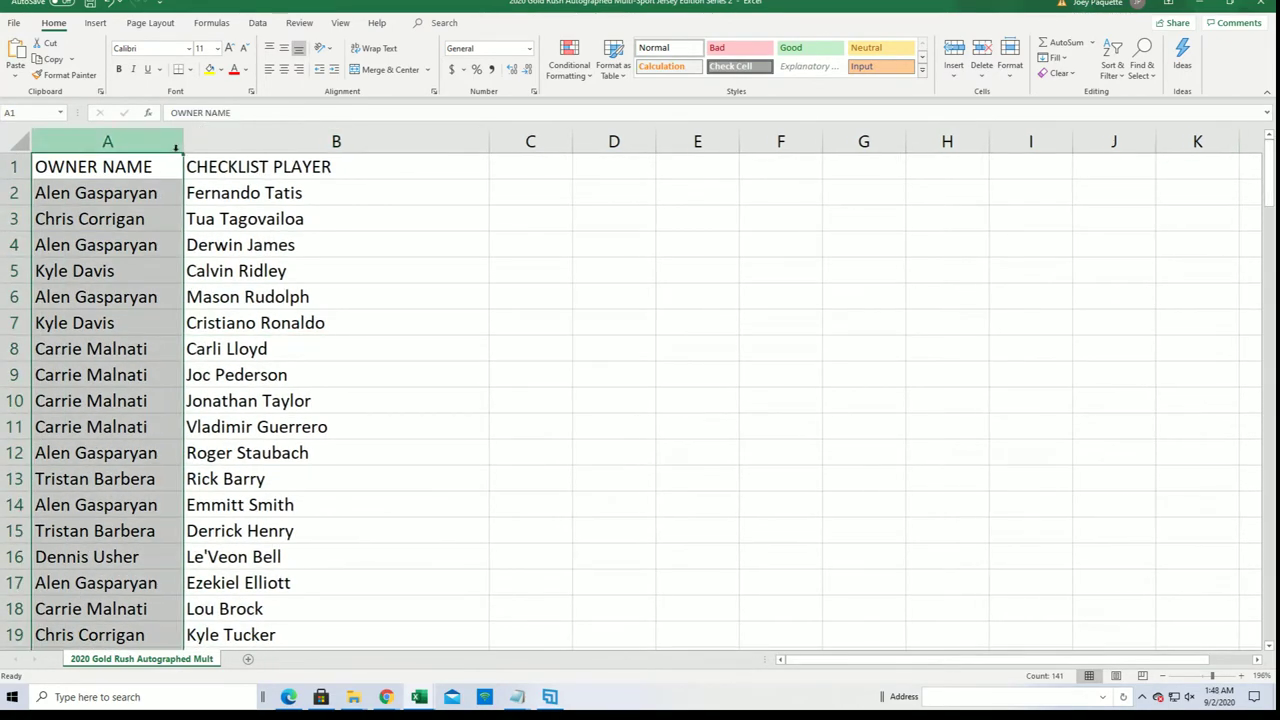